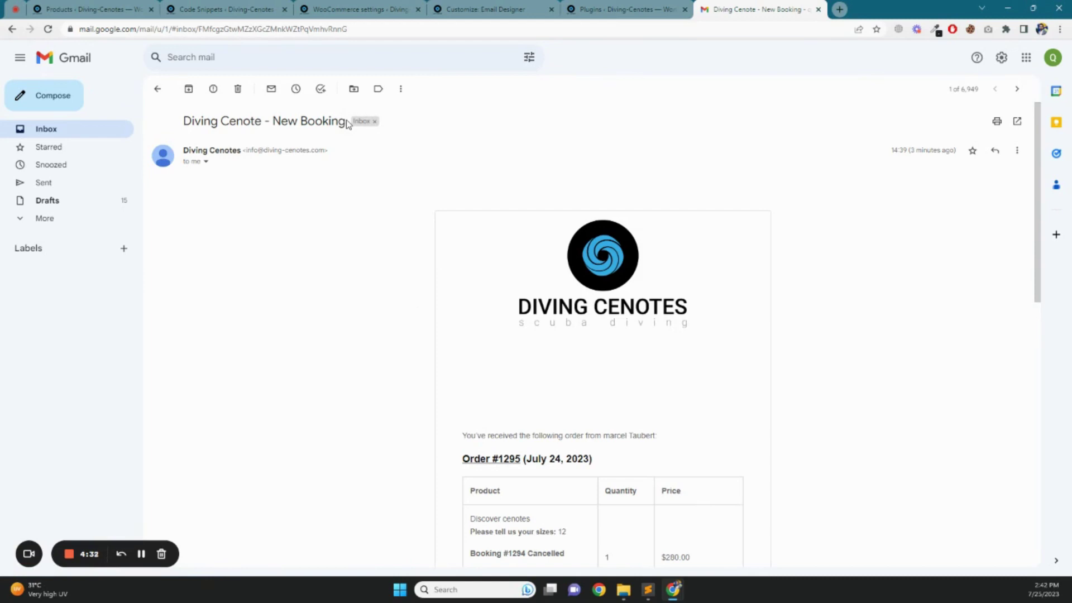
# - Examine the Diving Cenote - New Booking email, highlighting the booking line in its product table
pyautogui.scroll(-2, 492, 433)
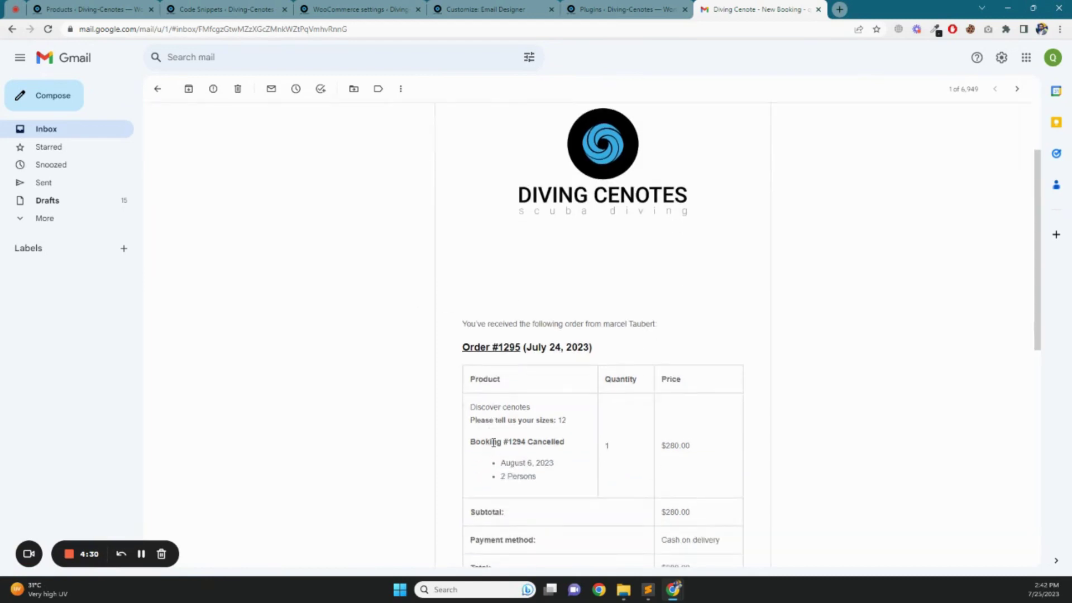
pyautogui.moveTo(471, 441); pyautogui.dragTo(567, 446)
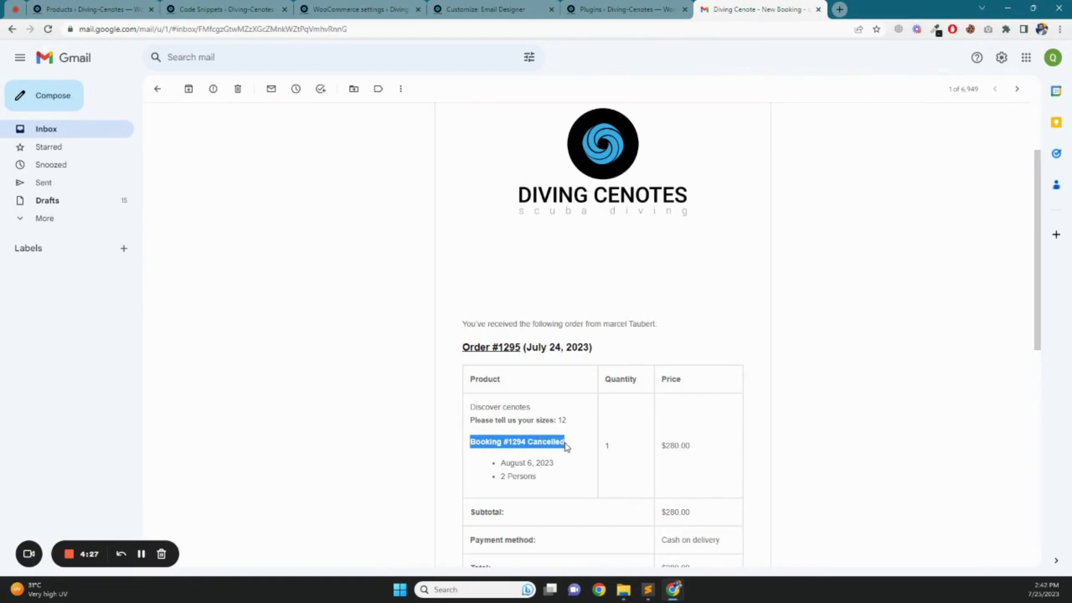
pyautogui.scroll(-1, 424, 416)
pyautogui.click(422, 408)
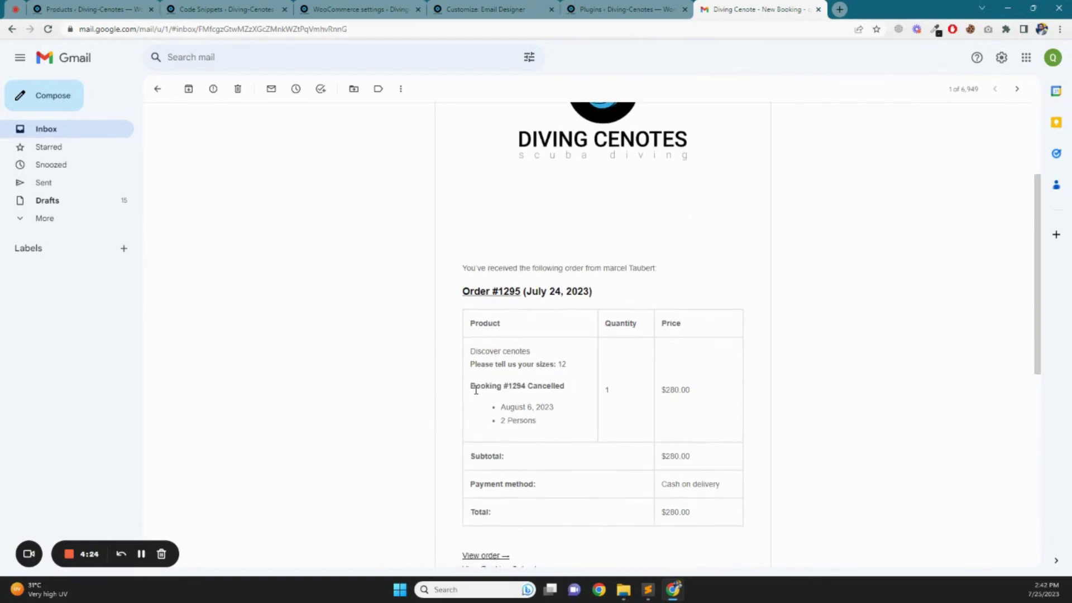
pyautogui.scroll(3, 357, 190)
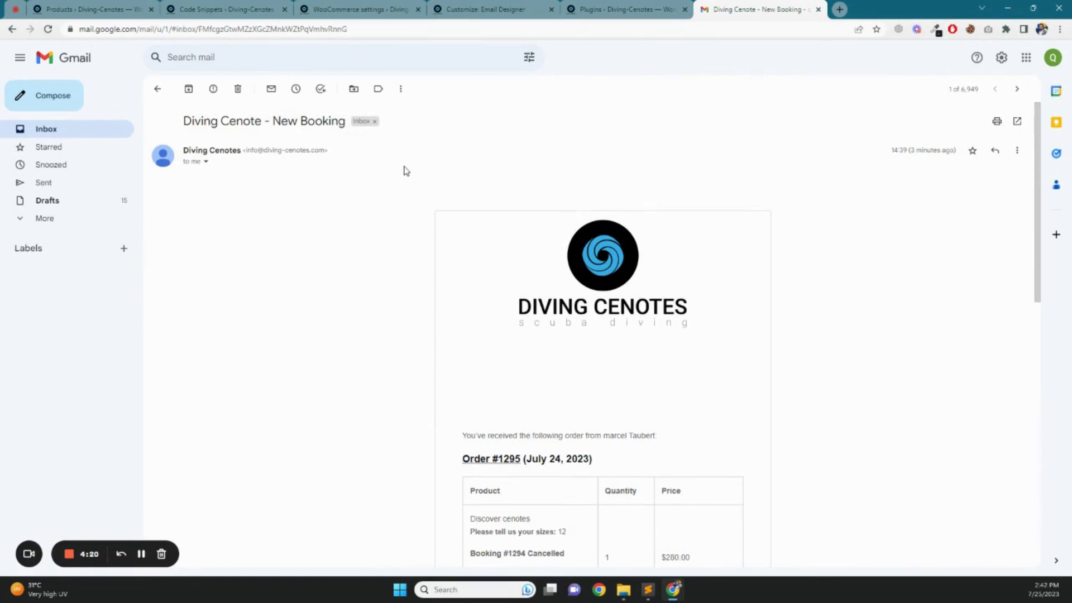
pyautogui.scroll(-2, 410, 238)
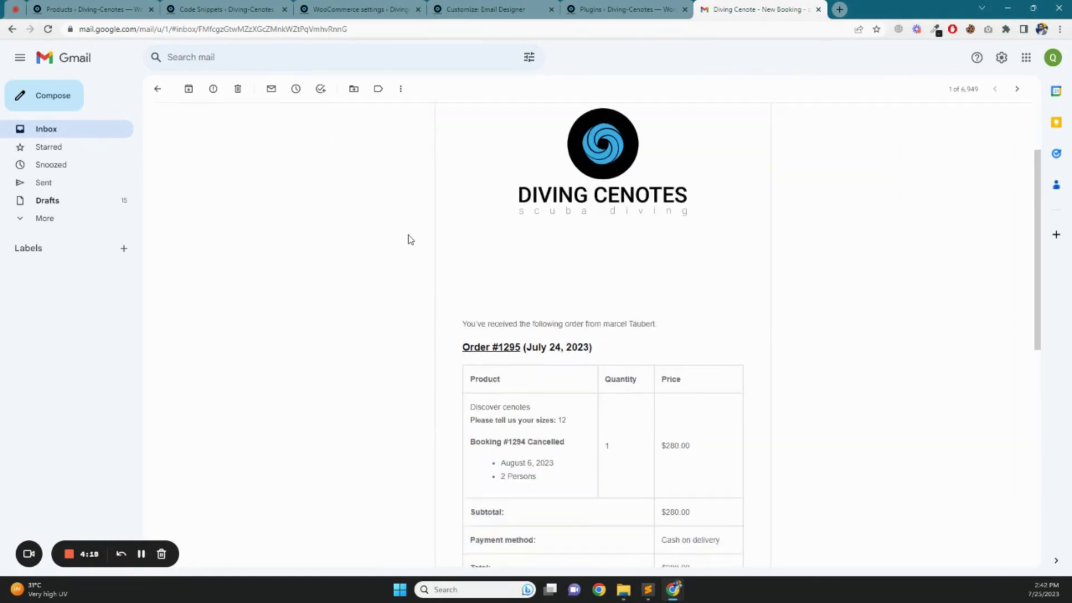
pyautogui.scroll(2, 409, 239)
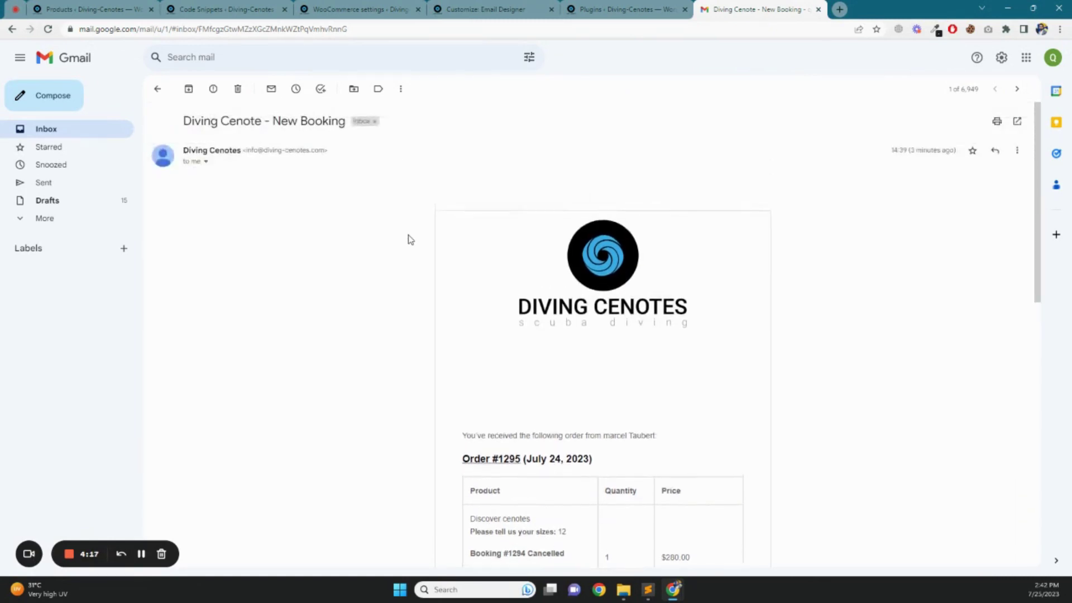
# - Switch to the WooCommerce Email Designer, return to its main customizing sections and examine the New Order email preview
pyautogui.click(629, 9)
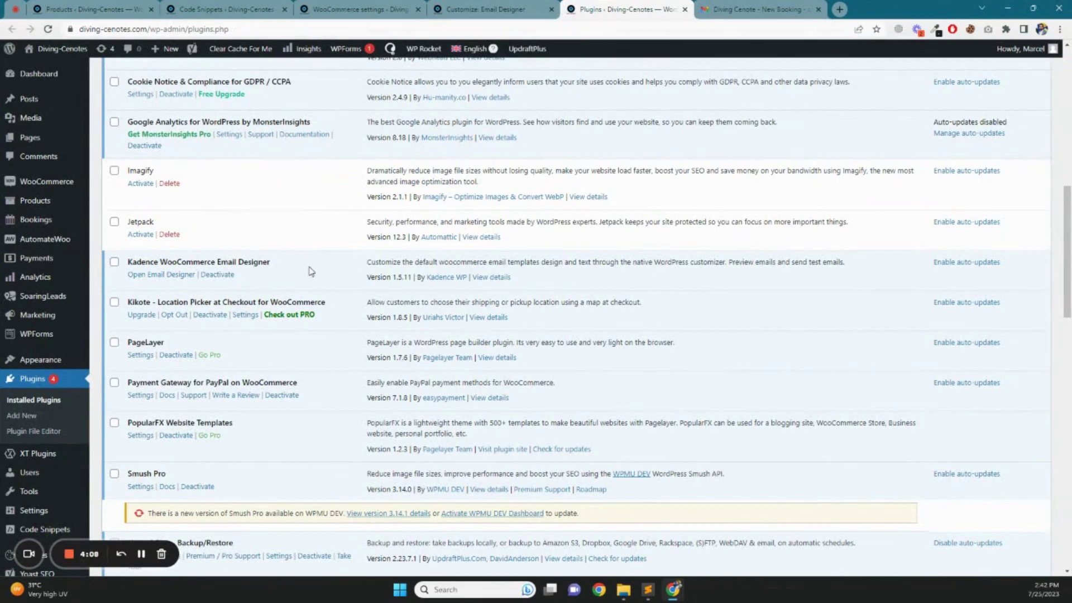
pyautogui.click(503, 7)
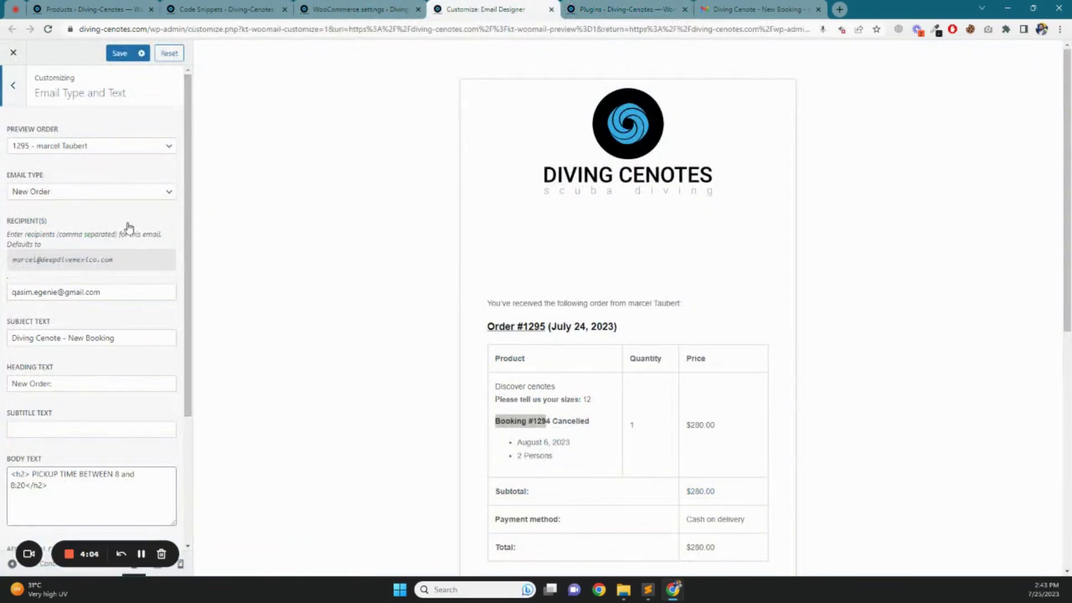
pyautogui.click(15, 90)
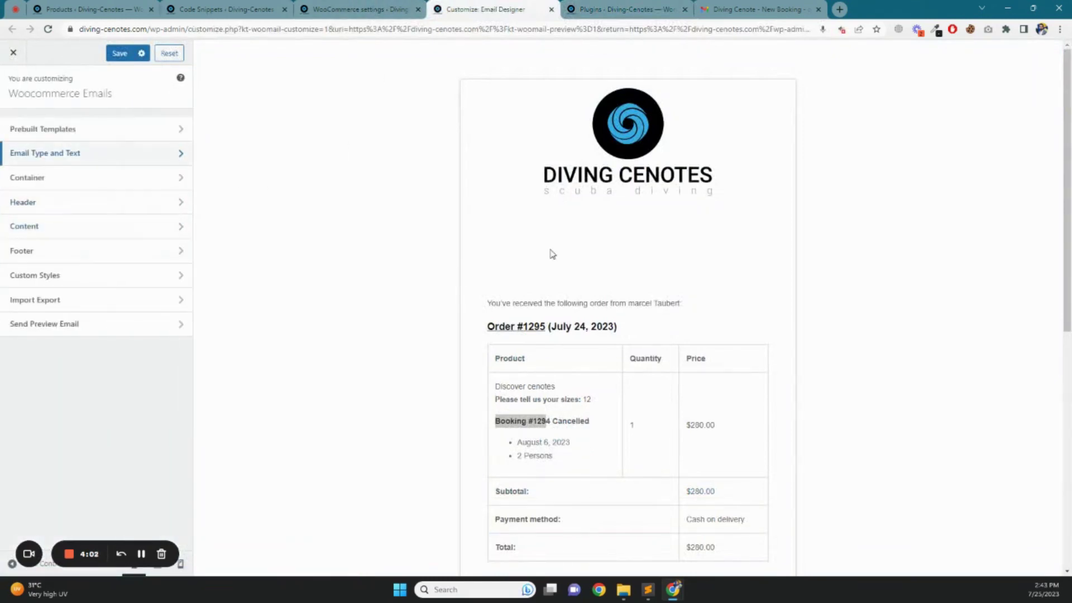
pyautogui.scroll(-2, 485, 306)
pyautogui.scroll(-2, 503, 313)
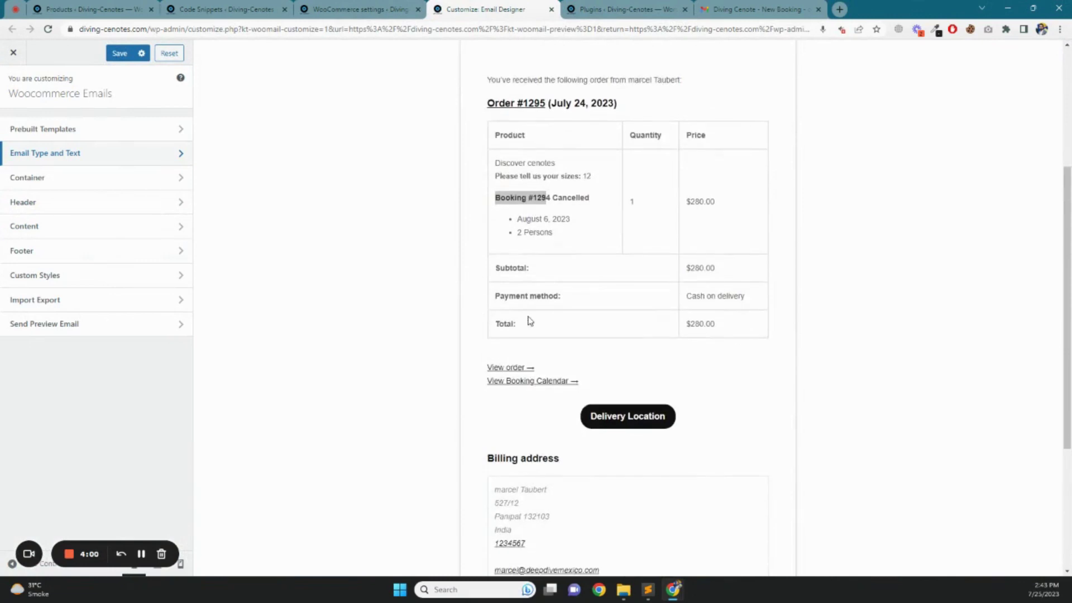
pyautogui.scroll(5, 542, 307)
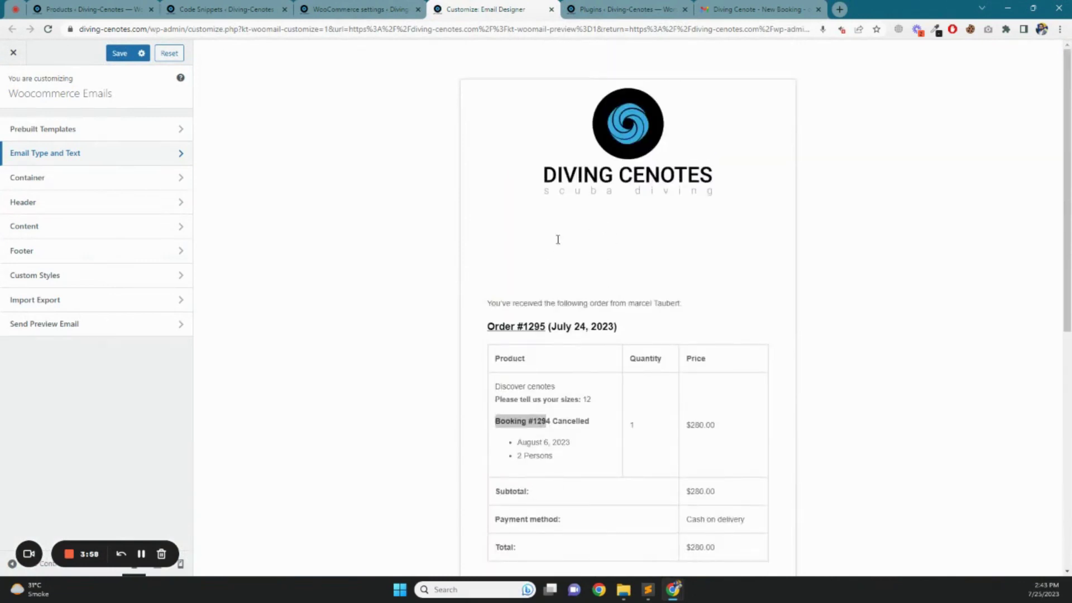
pyautogui.scroll(-5, 564, 268)
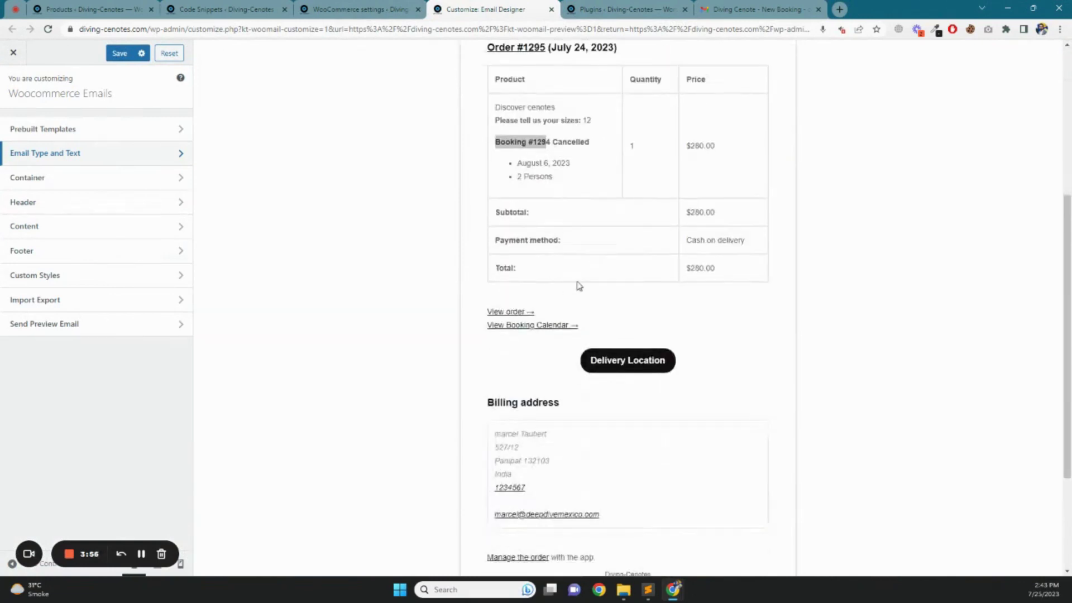
pyautogui.scroll(2, 460, 266)
pyautogui.click(421, 274)
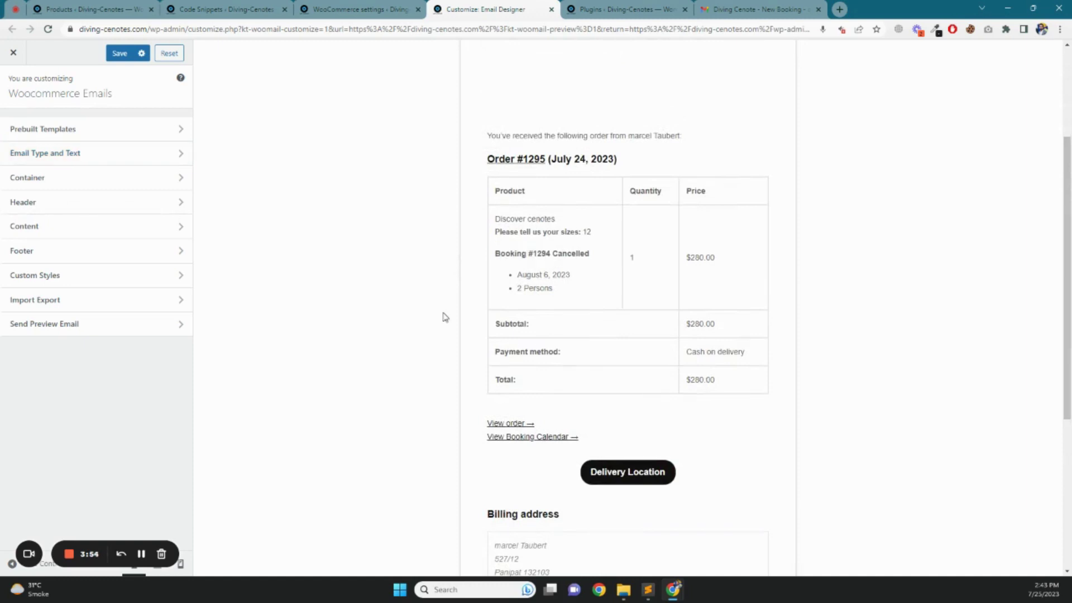
pyautogui.scroll(3, 558, 243)
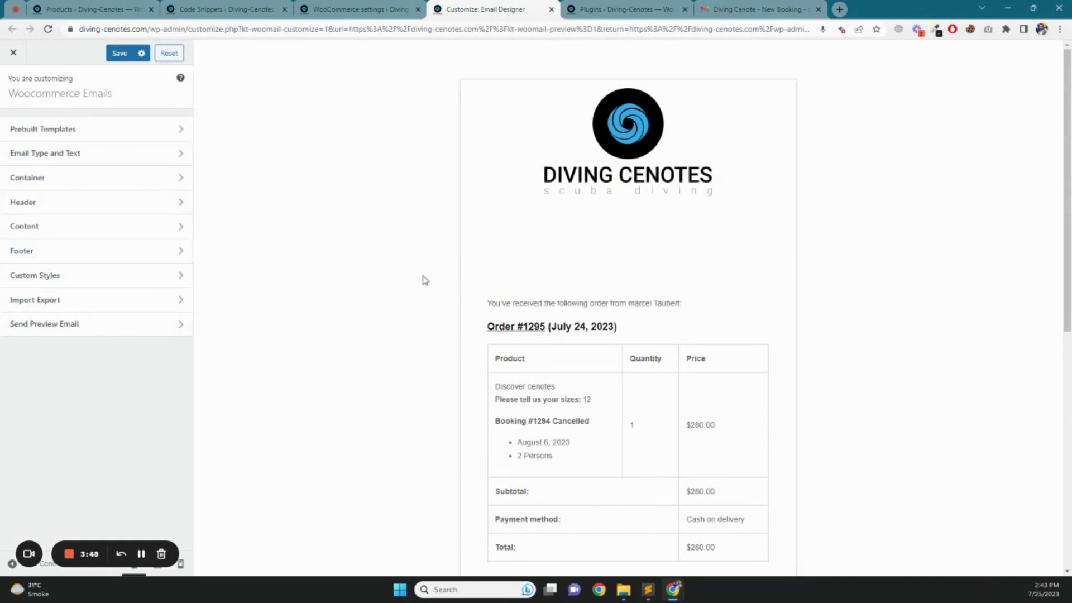
# - Check the WooCommerce email notification settings, the Email Designer sections and the installed plugins page
pyautogui.click(351, 9)
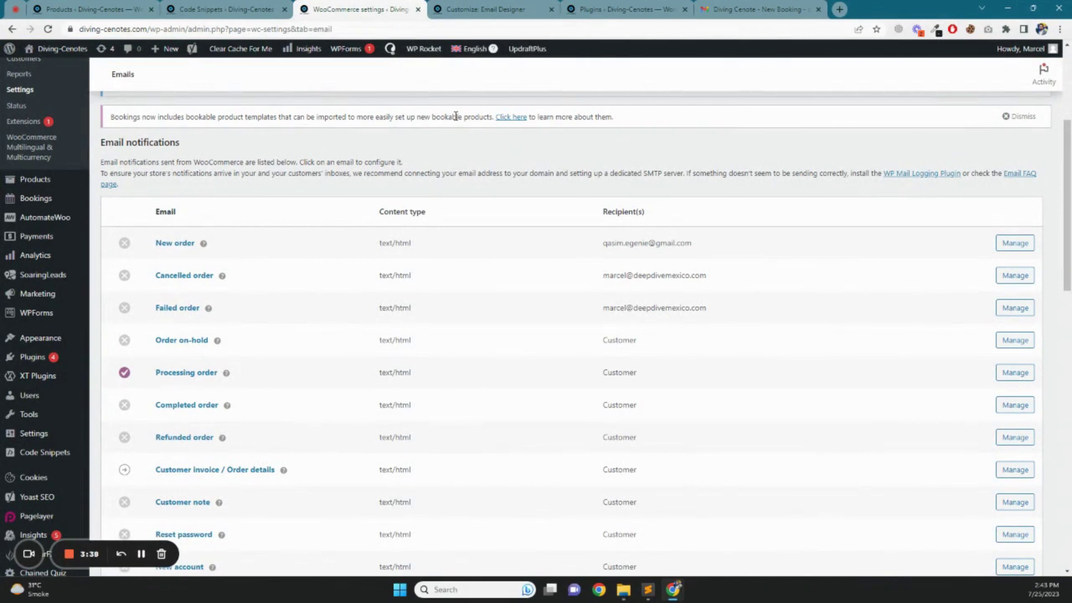
pyautogui.click(487, 8)
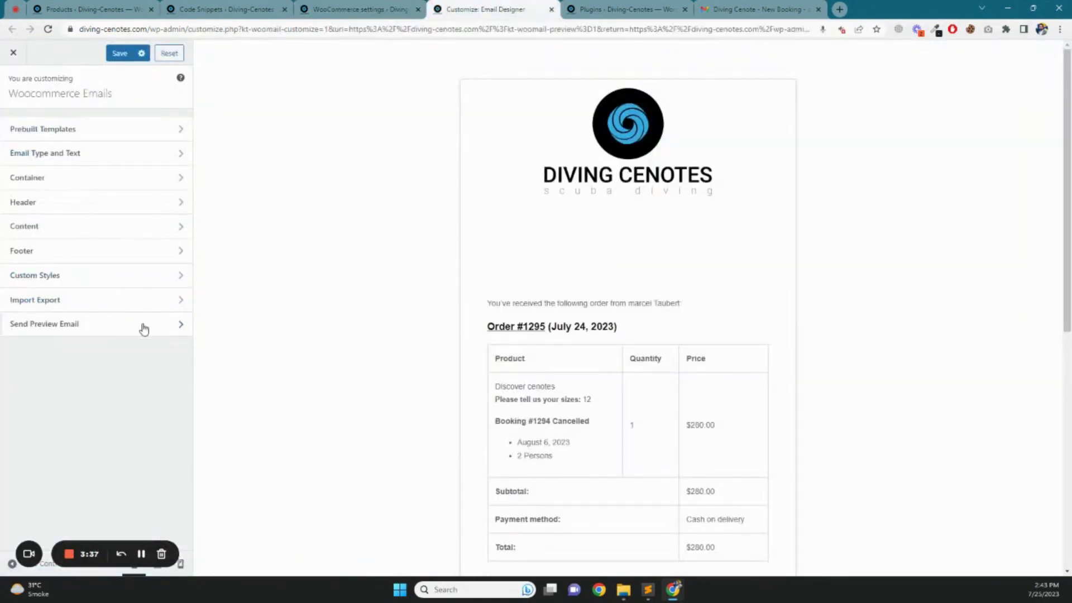
pyautogui.click(637, 5)
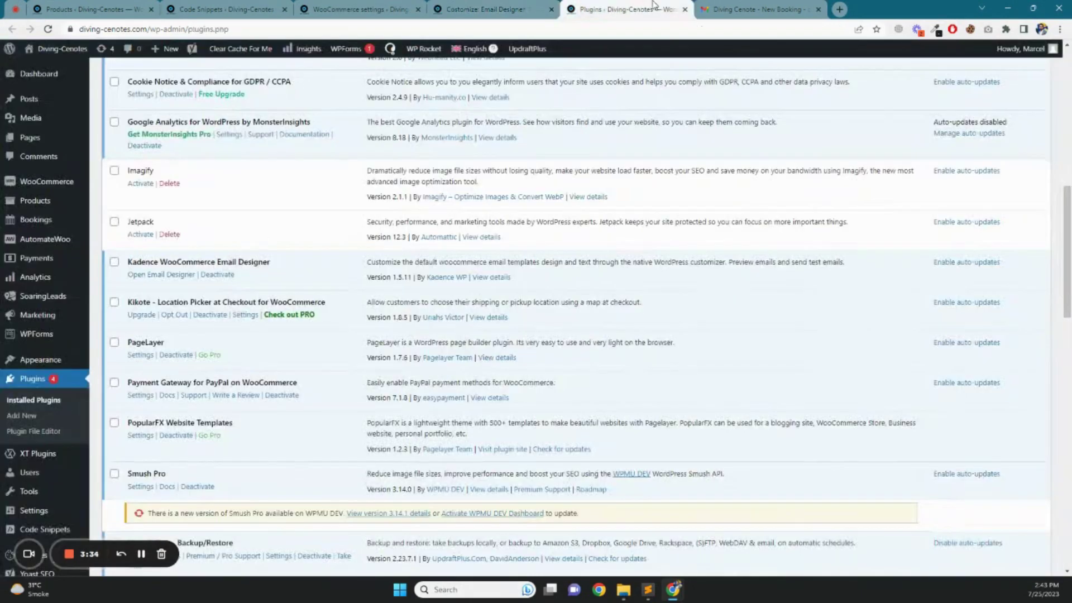
# - Switch to Gmail and examine the New Booking email's subject line in the message and the inbox list
pyautogui.click(721, 7)
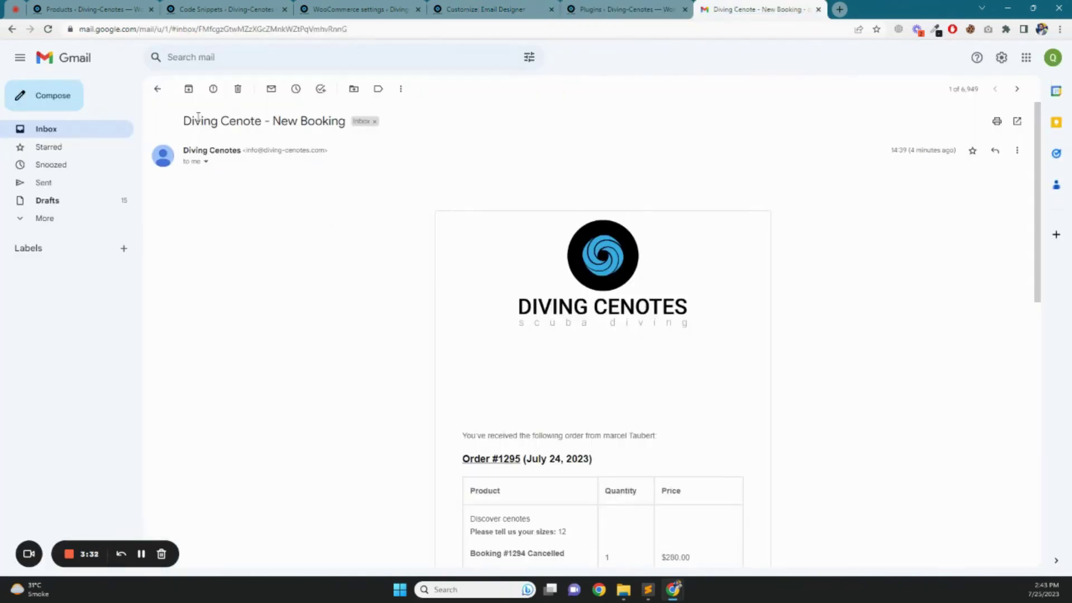
pyautogui.moveTo(185, 121); pyautogui.dragTo(341, 121)
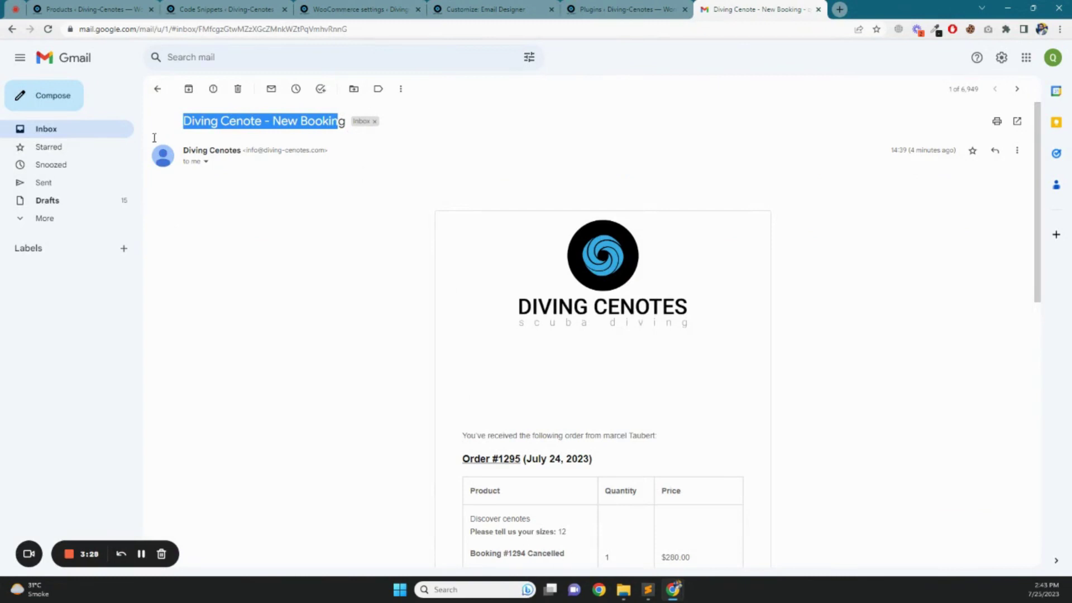
pyautogui.click(77, 136)
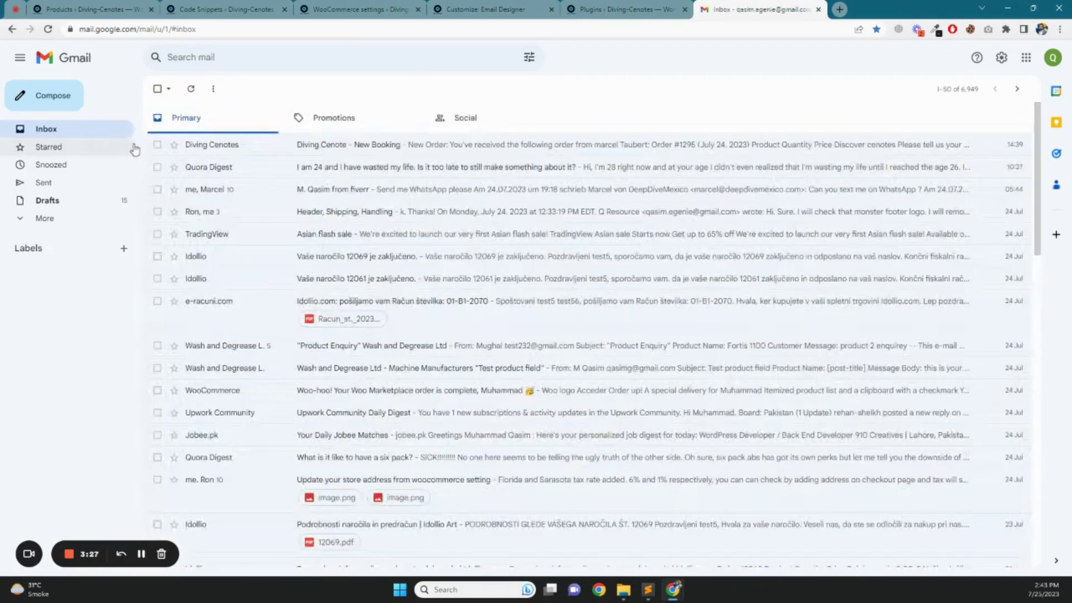
pyautogui.click(395, 146)
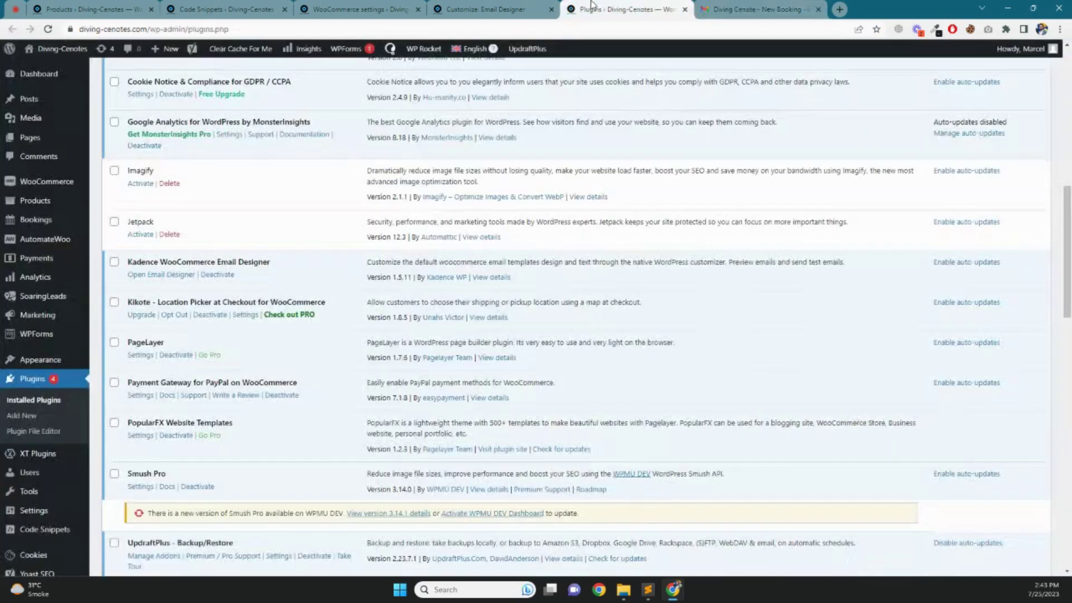
pyautogui.click(591, 8)
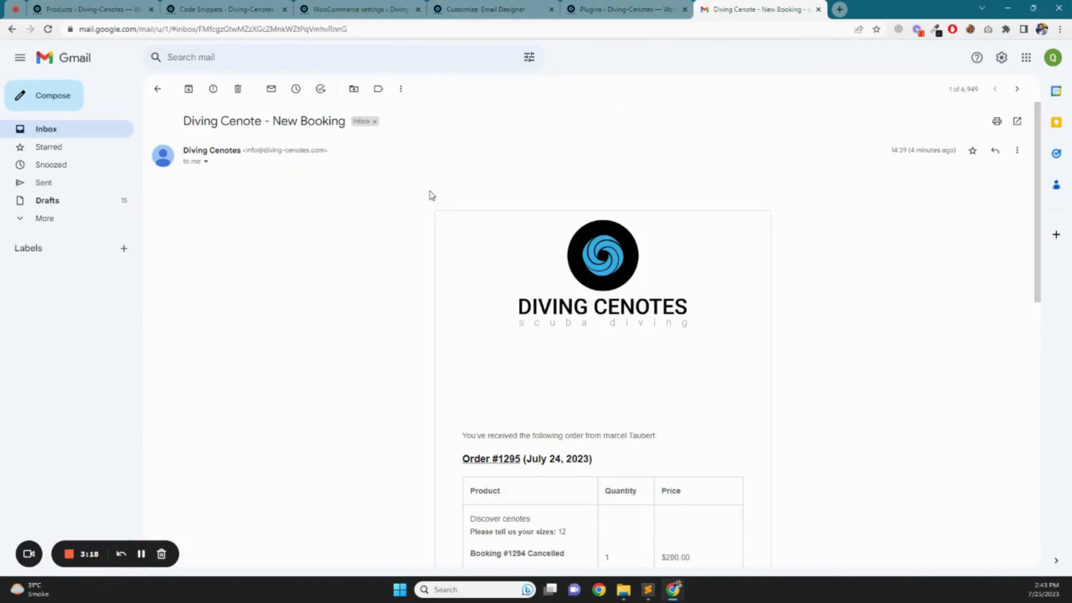
pyautogui.click(726, 9)
# - Create a new custom code snippet in WPCode titled "Modify admin order email subject"
pyautogui.click(223, 9)
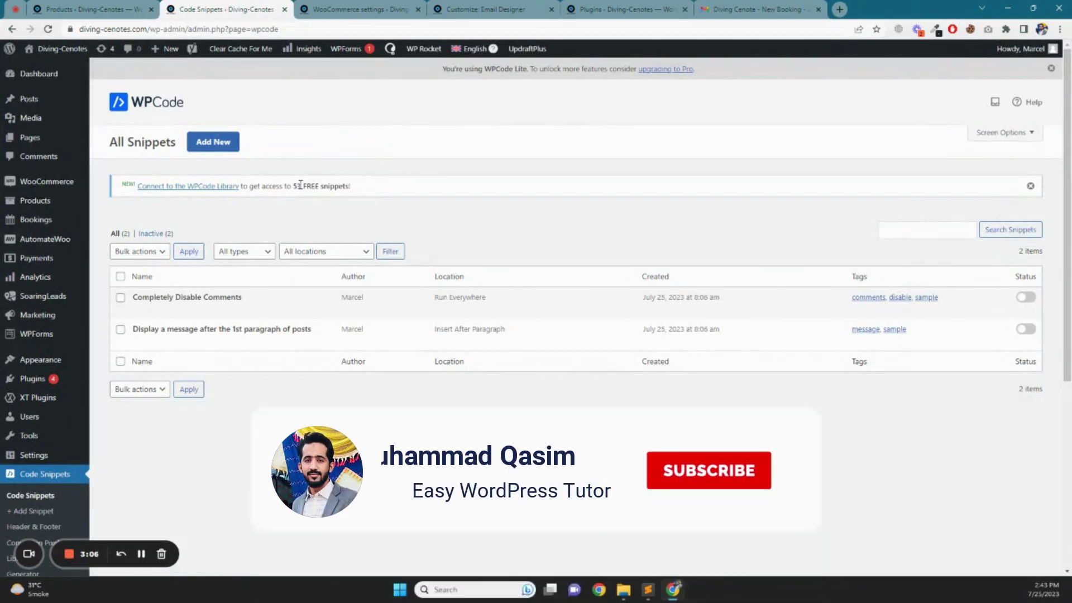
pyautogui.scroll(-2, 225, 483)
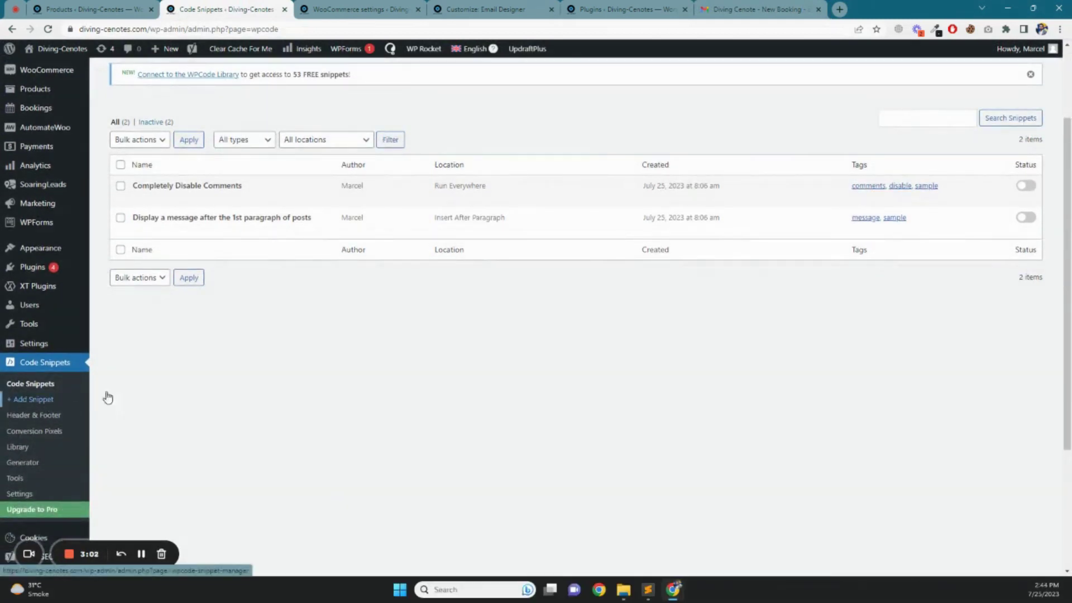
pyautogui.scroll(2, 139, 380)
pyautogui.click(212, 142)
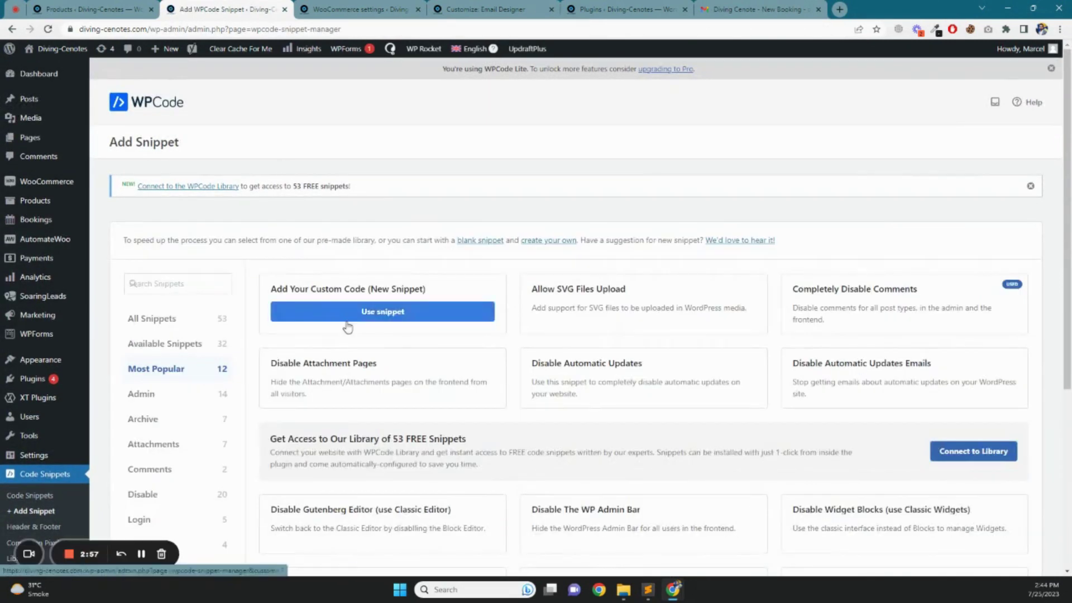
pyautogui.click(384, 313)
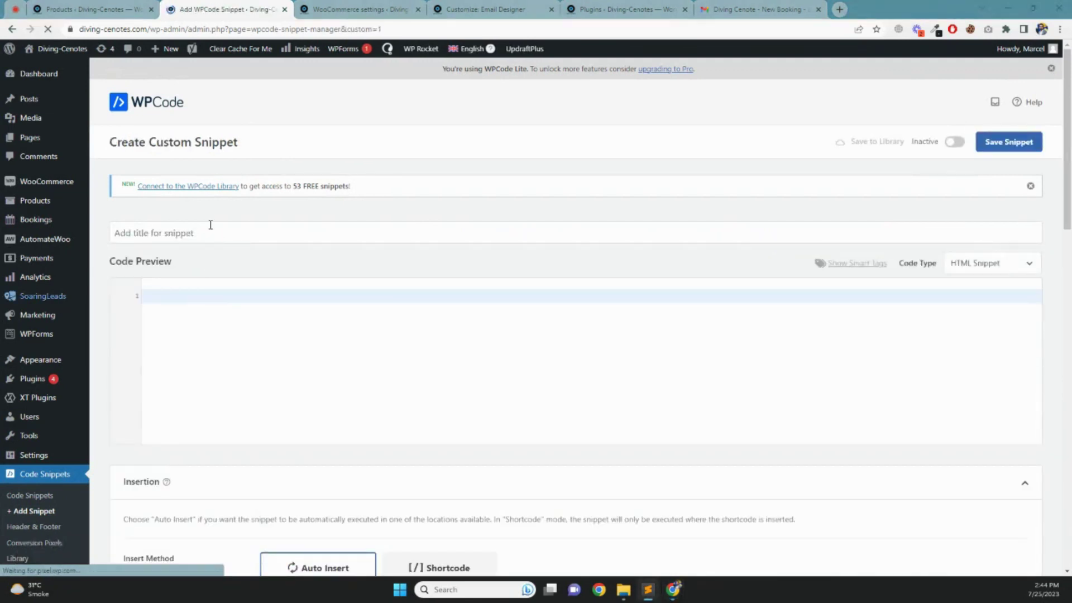
pyautogui.click(202, 235)
pyautogui.write('Modify admin order email subject')
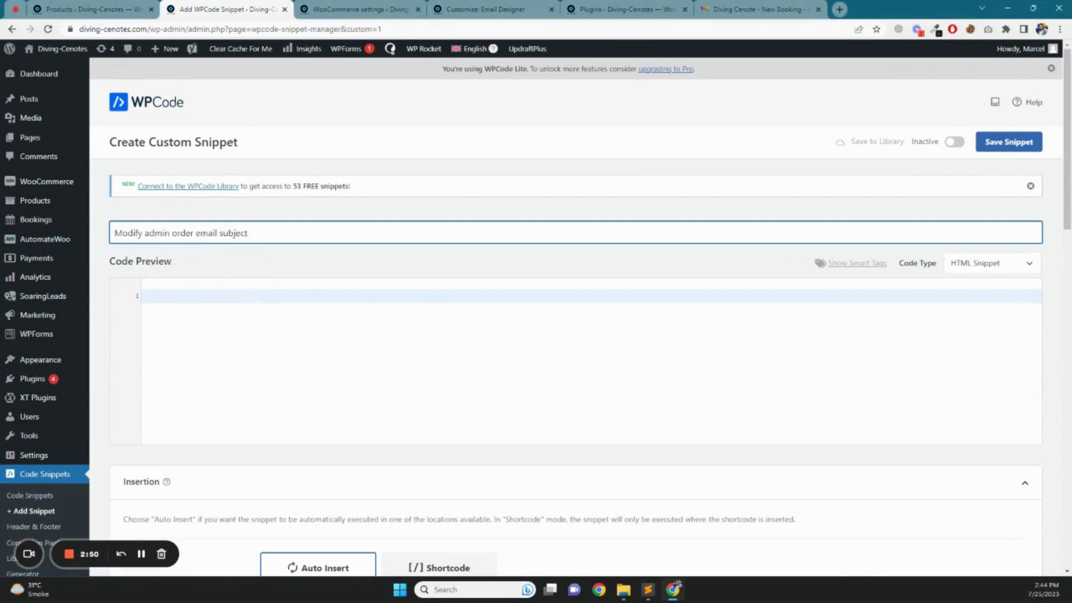
# - Paste the change_admin_email_subject_woo filter code into the snippet and set its code type to PHP Snippet
pyautogui.hotkey('alt', 'Tab')
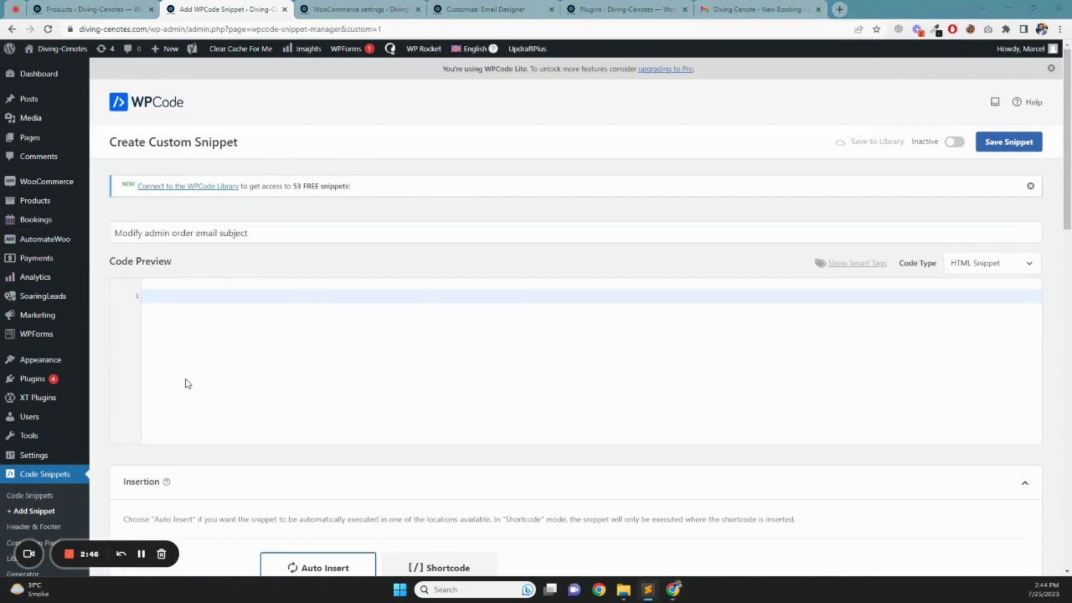
pyautogui.click(240, 306)
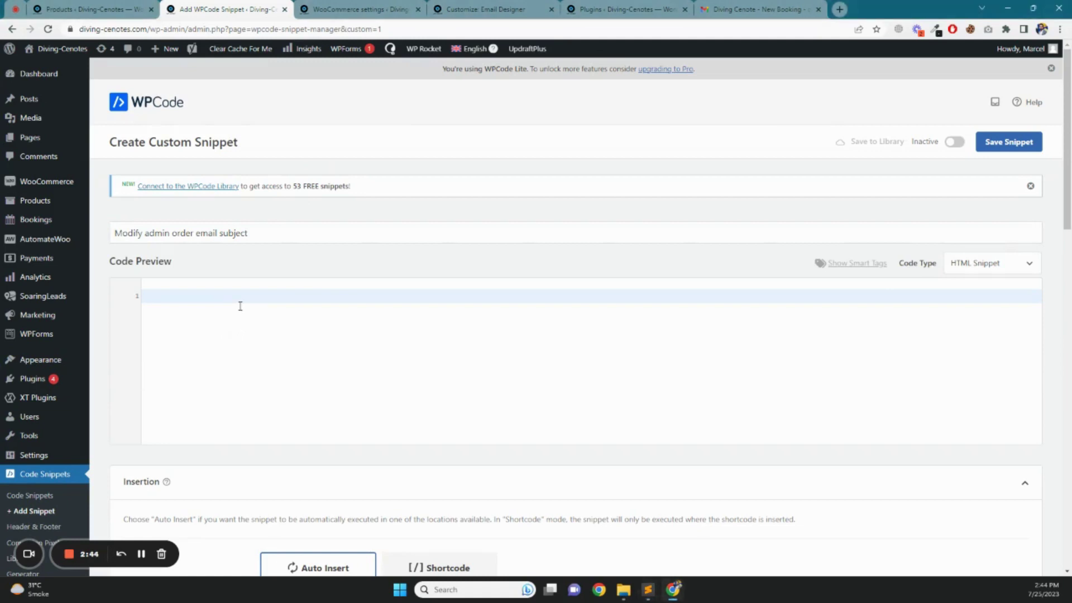
pyautogui.hotkey('ctrl', 'v')
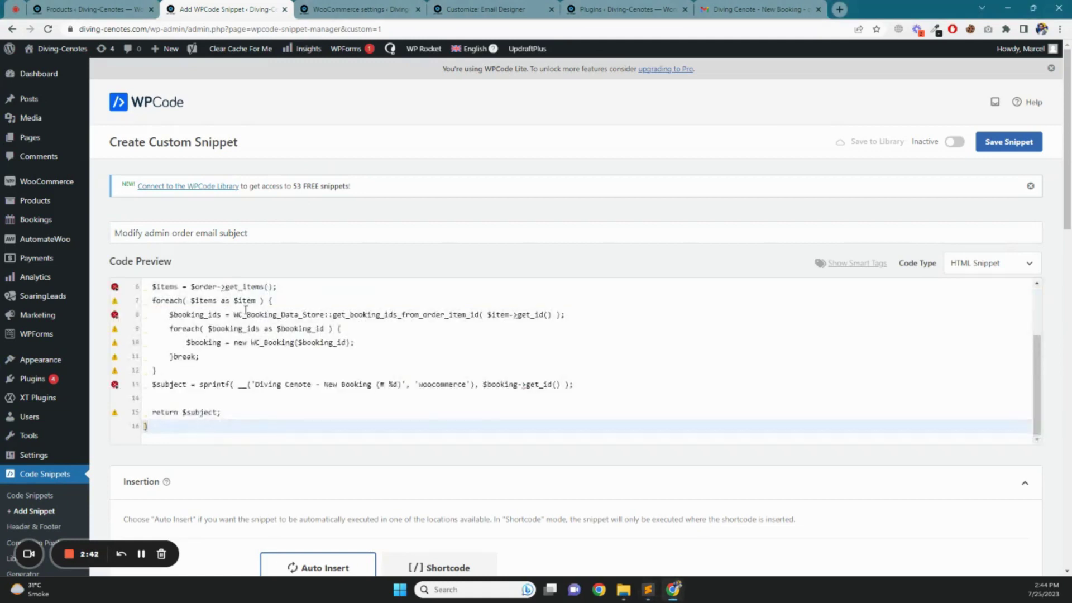
pyautogui.click(991, 267)
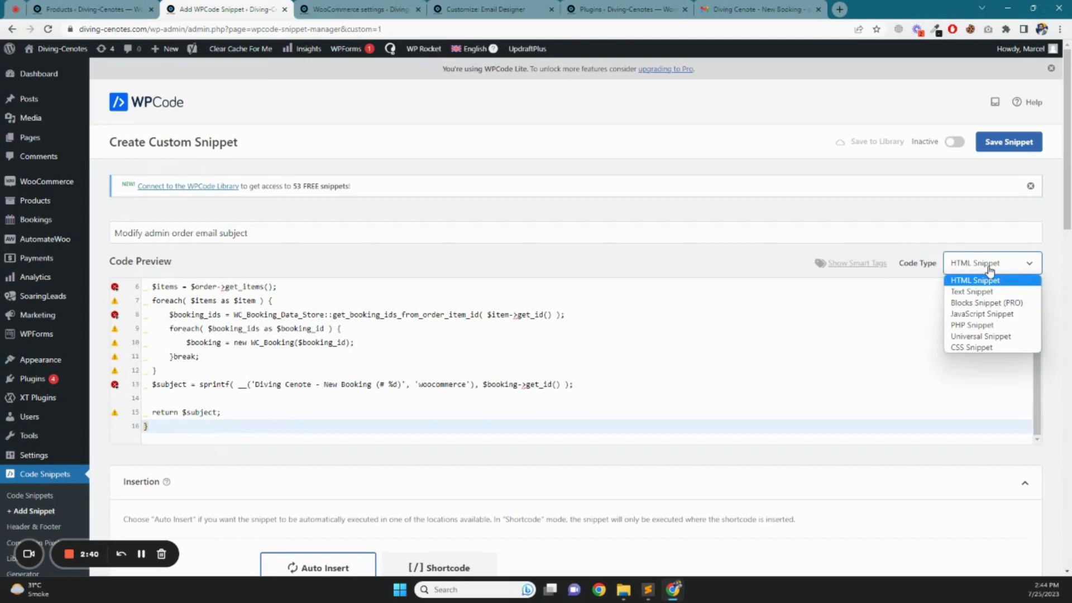
pyautogui.click(994, 326)
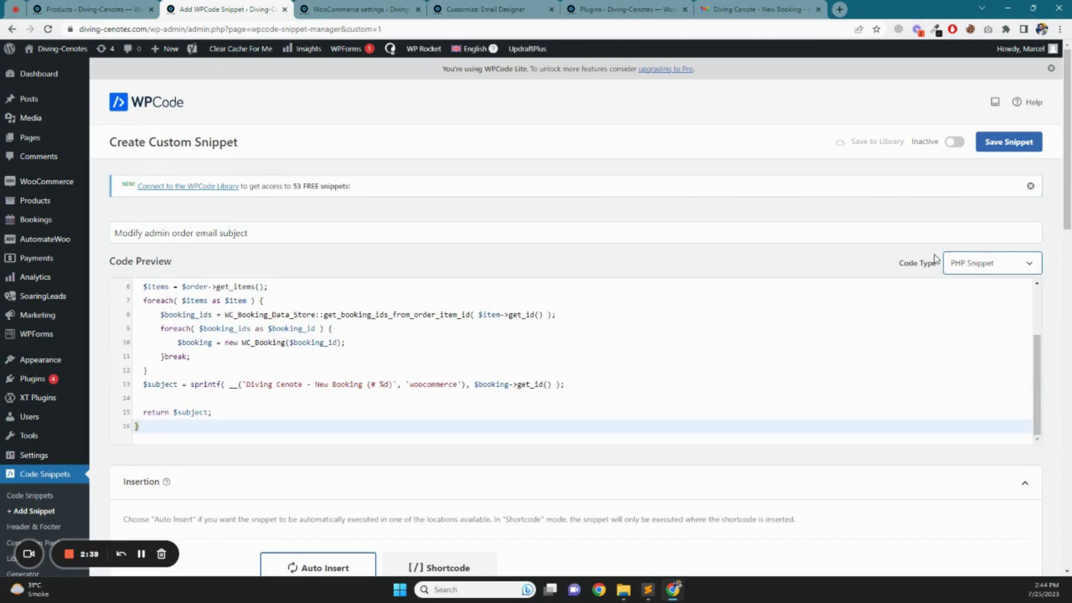
# - Review the pasted code from its beginning and highlight the woocommerce_email_subject_new_order hook name
pyautogui.scroll(-1, 391, 268)
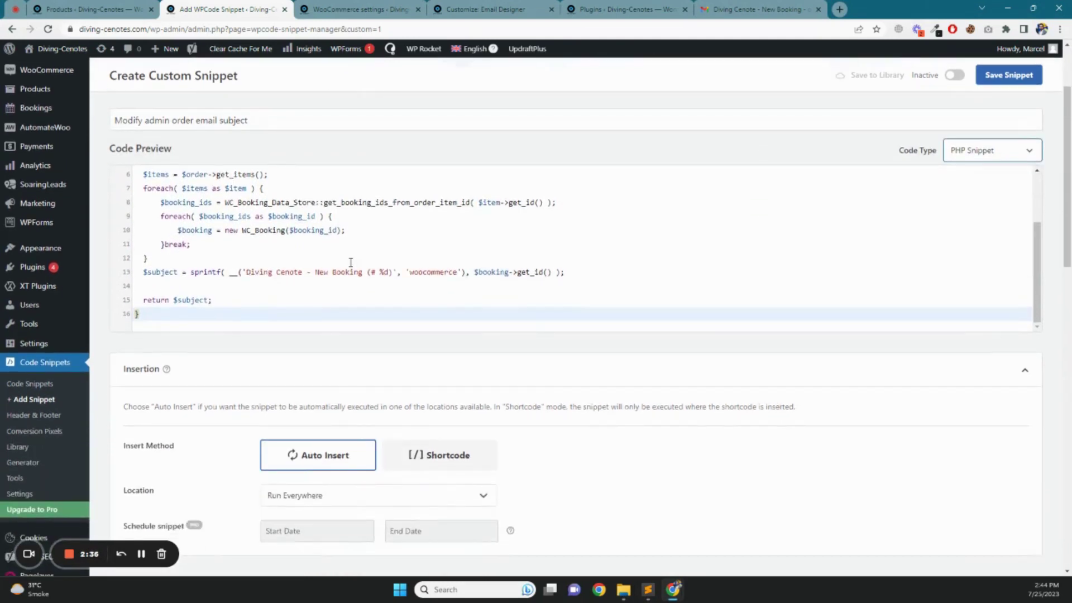
pyautogui.scroll(2, 302, 254)
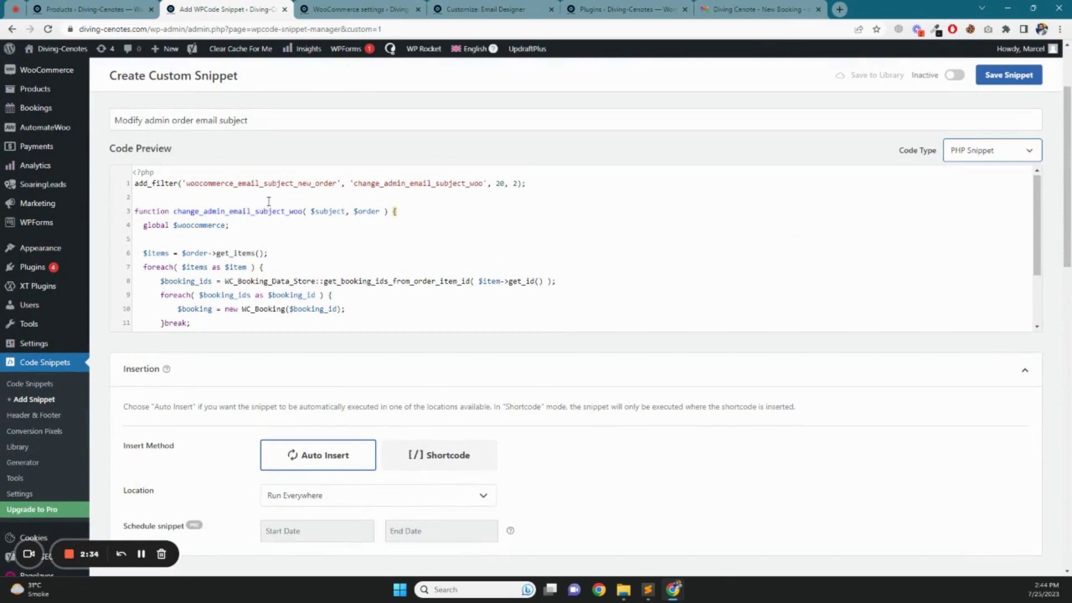
pyautogui.doubleClick(300, 184)
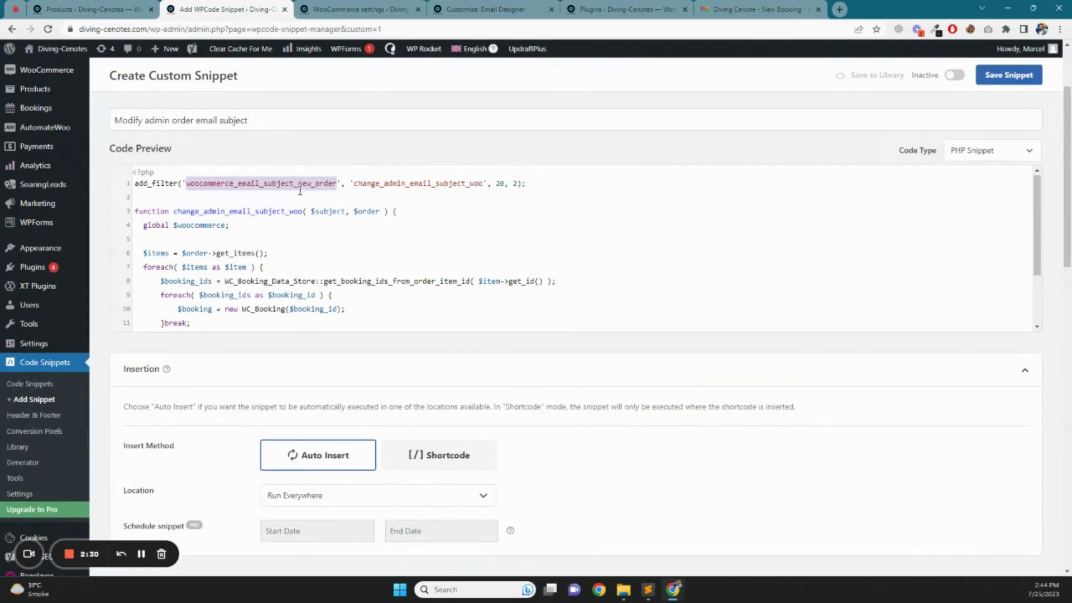
# - Examine the opening of the change_admin_email_subject_woo function, from the global $woocommerce line to the $items variable
pyautogui.scroll(-1, 246, 234)
pyautogui.scroll(1, 245, 233)
pyautogui.click(249, 235)
pyautogui.scroll(-1, 249, 233)
pyautogui.scroll(1, 266, 232)
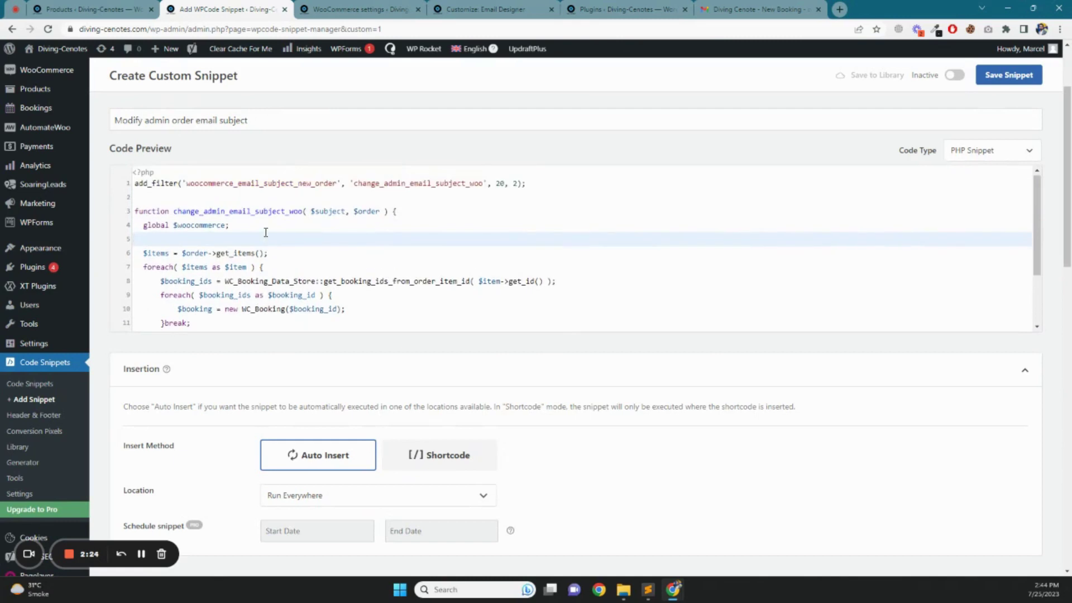
pyautogui.click(143, 224)
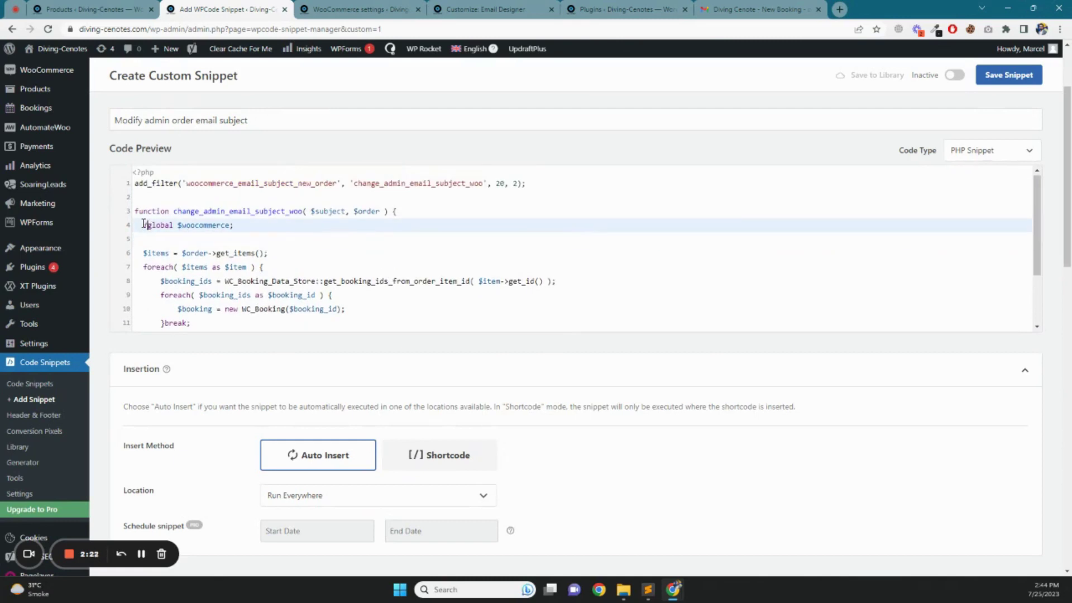
pyautogui.scroll(-1, 210, 207)
pyautogui.scroll(1, 210, 207)
pyautogui.doubleClick(155, 253)
pyautogui.scroll(-1, 199, 242)
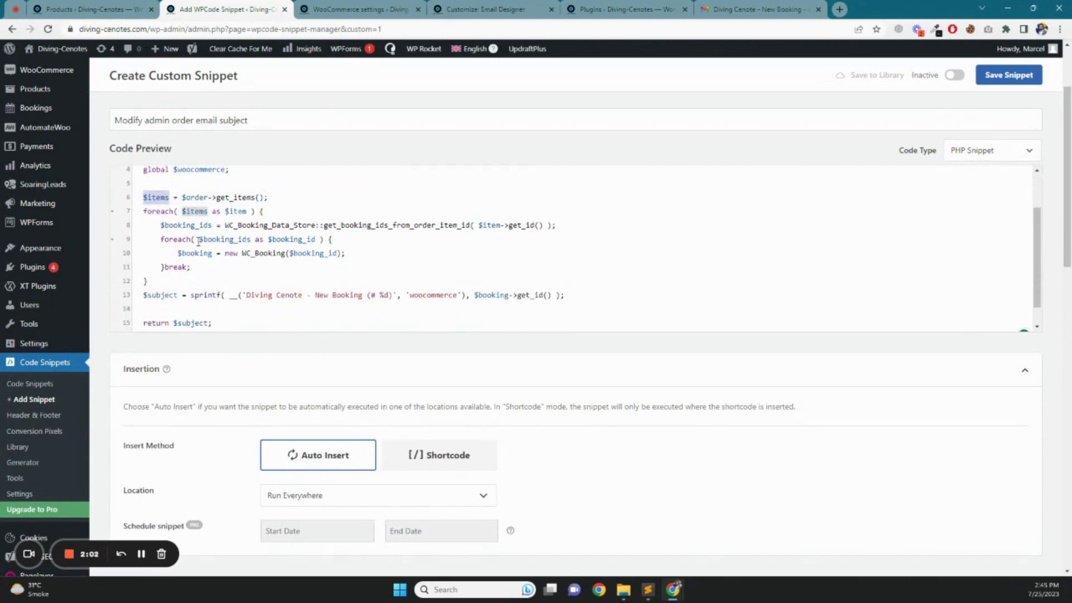
# - Examine the foreach loops, highlighting WC_Booking_Data_Store, $item, $booking_ids, WC_Booking and the $booking variable
pyautogui.doubleClick(270, 225)
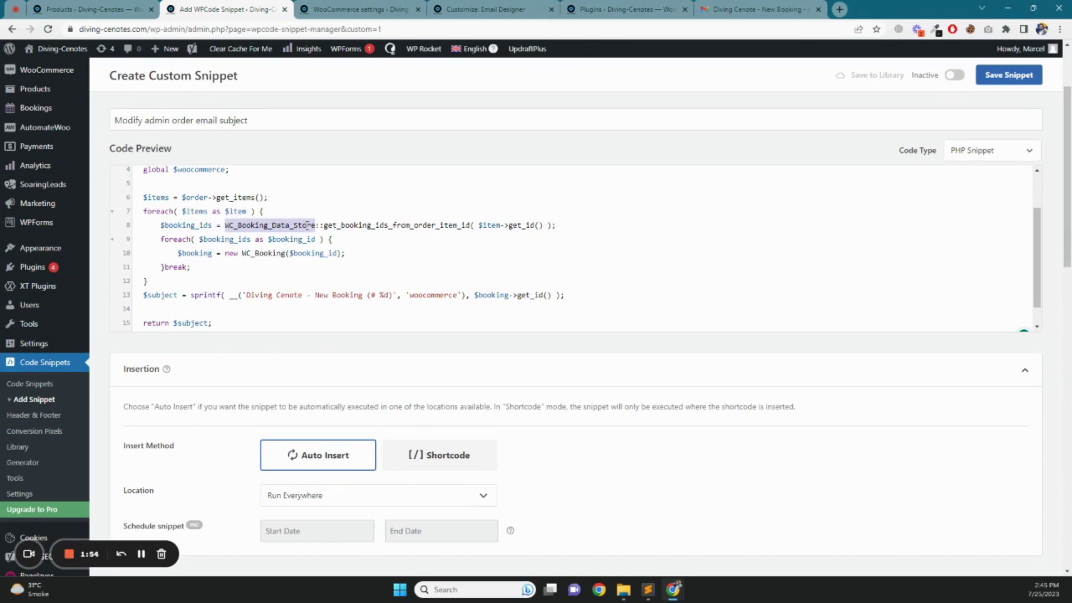
pyautogui.click(196, 225)
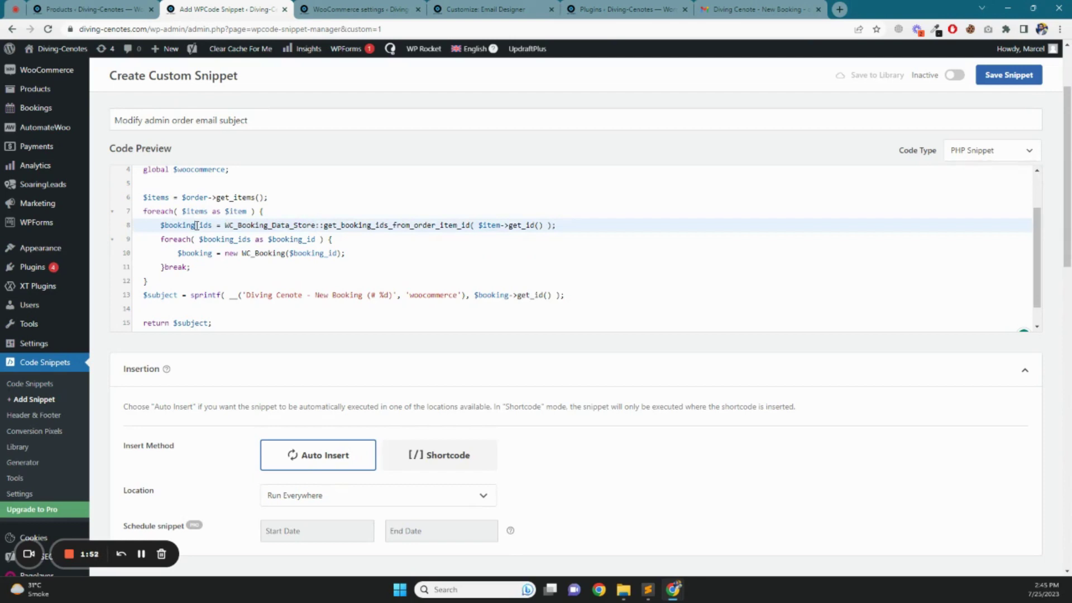
pyautogui.doubleClick(244, 212)
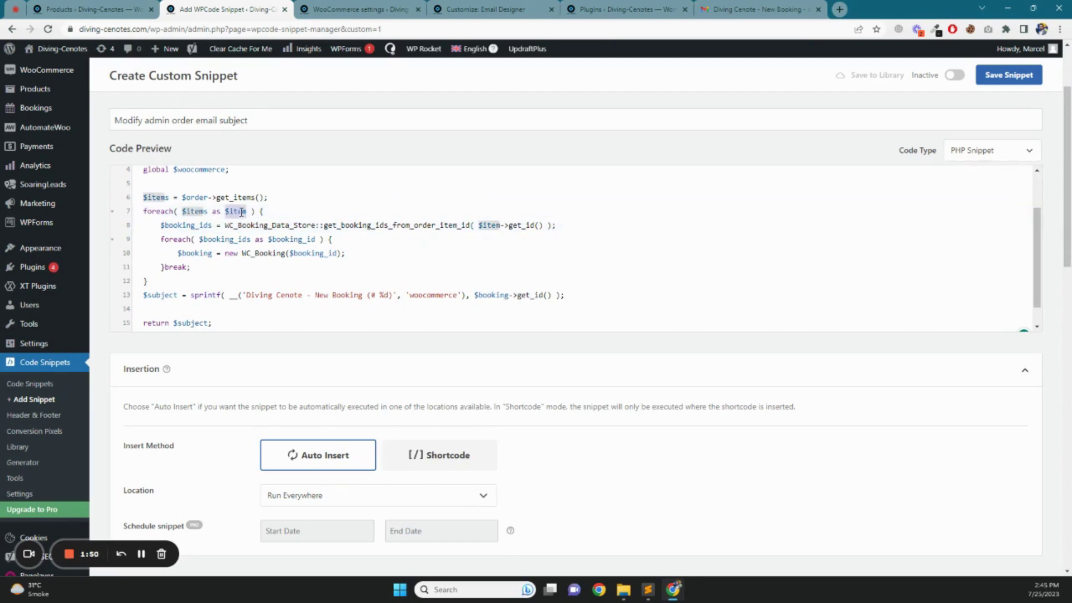
pyautogui.doubleClick(200, 225)
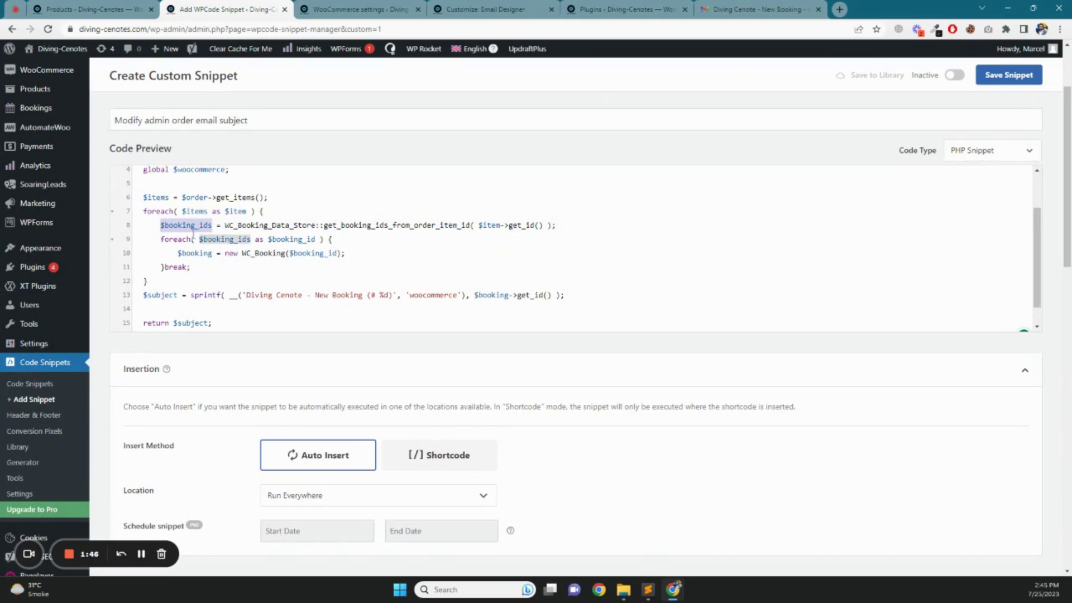
pyautogui.doubleClick(225, 240)
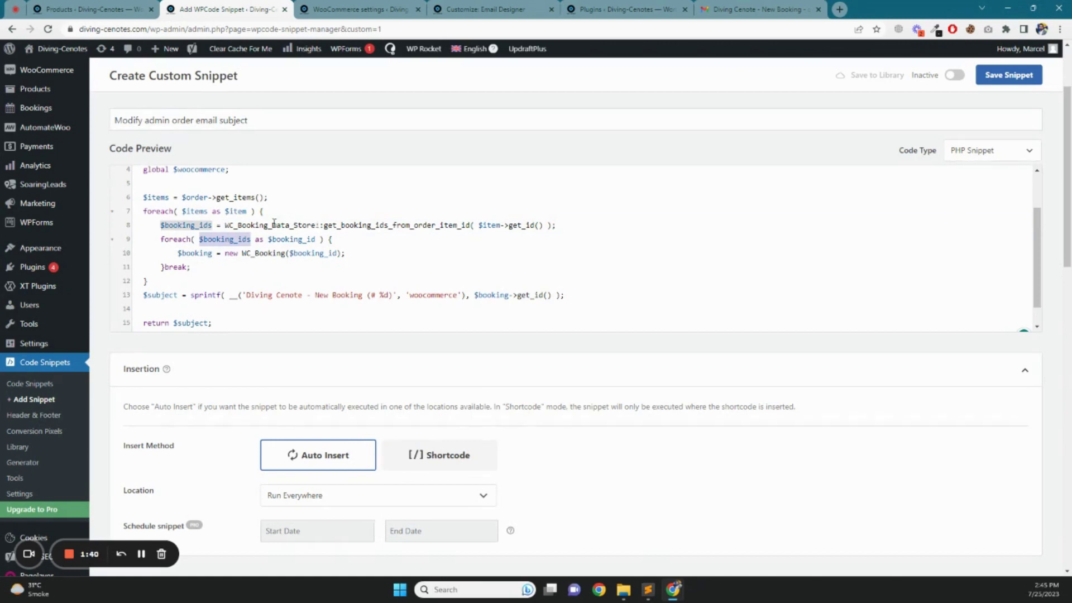
pyautogui.doubleClick(194, 225)
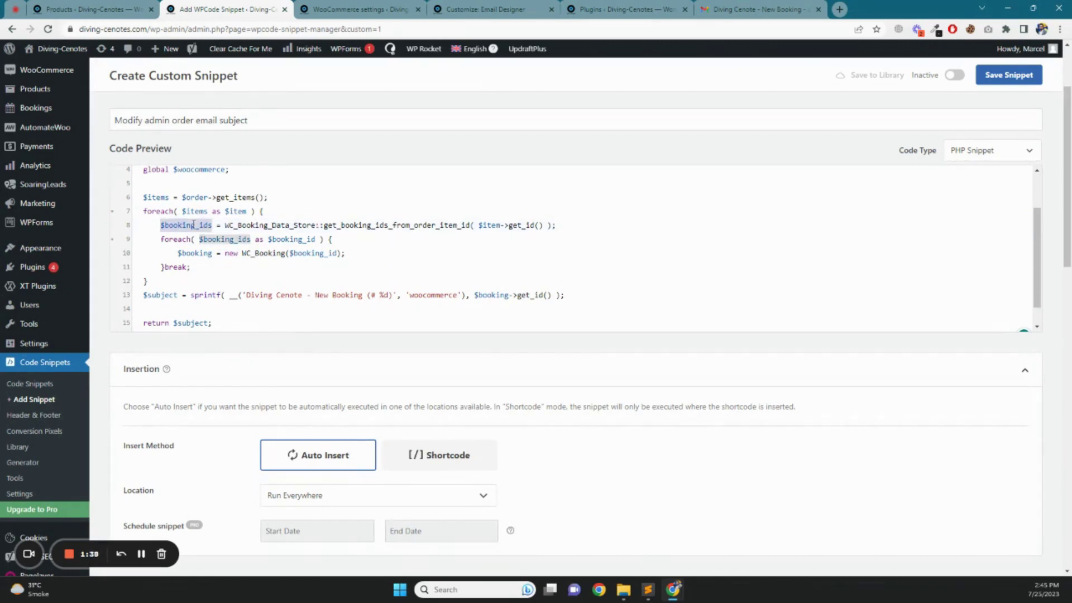
pyautogui.click(217, 236)
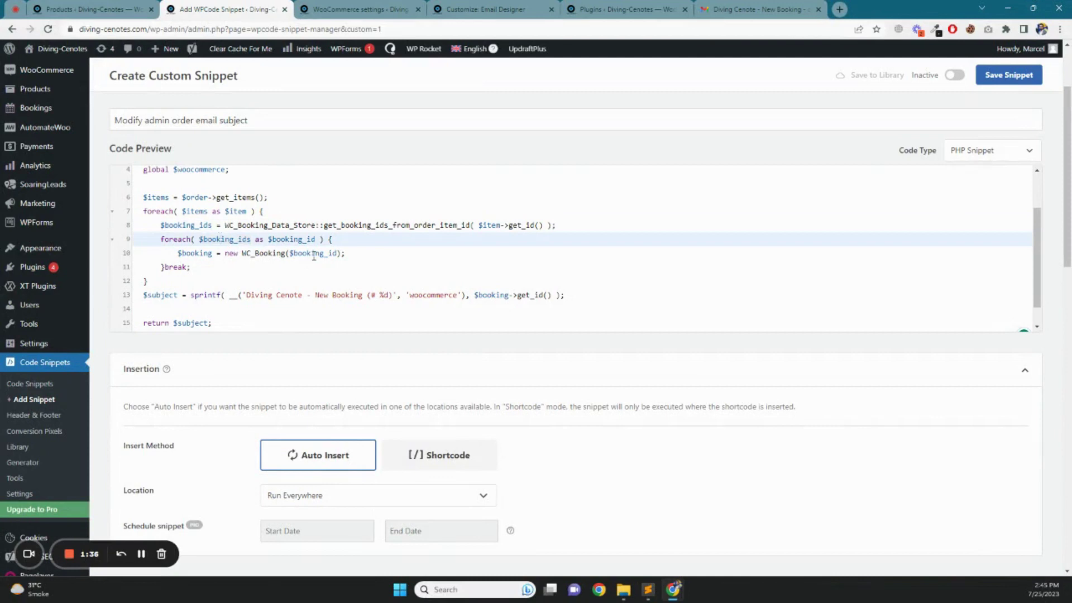
pyautogui.doubleClick(269, 253)
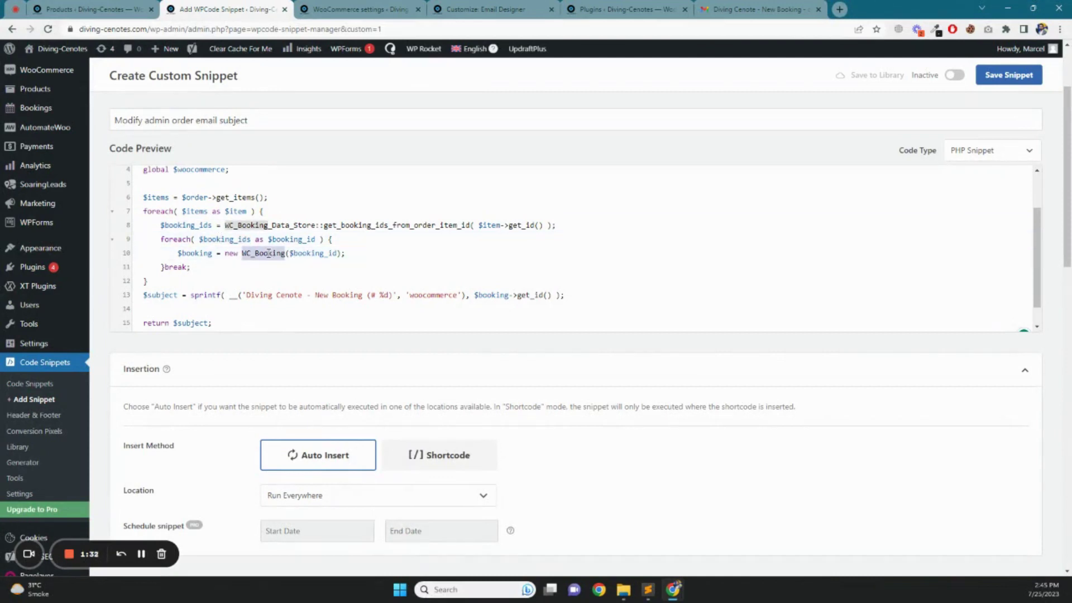
pyautogui.doubleClick(201, 253)
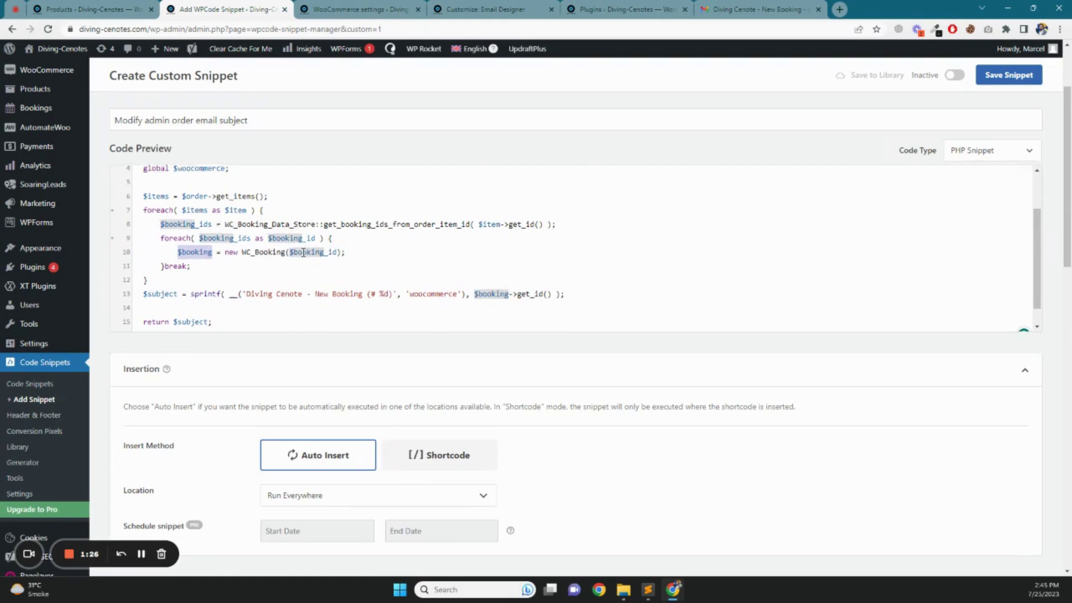
# - Examine the sprintf subject line with its $booking->get_id() argument and the returned $subject variable at the end of the code
pyautogui.scroll(-1, 226, 236)
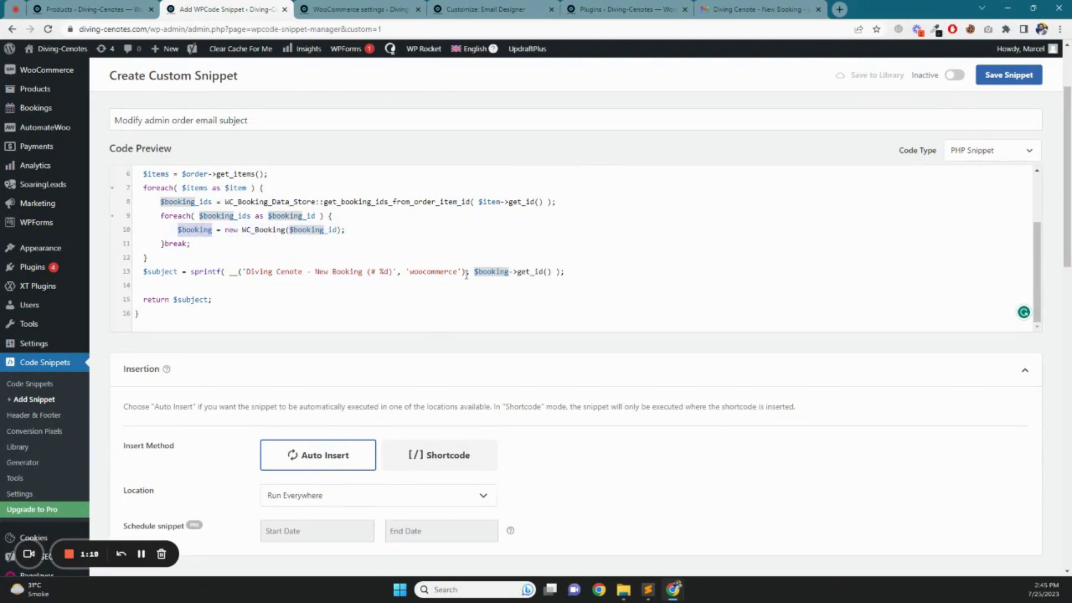
pyautogui.click(513, 272)
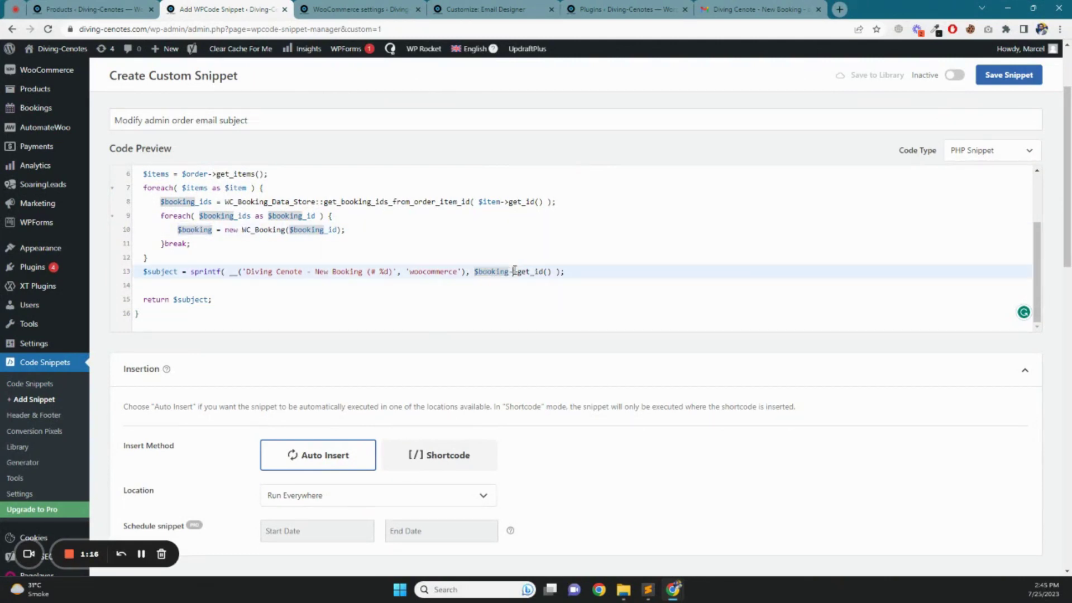
pyautogui.hotkey('shift', 'Right')
pyautogui.hotkey('shift', 'Right')
pyautogui.hotkey('shift', 'Right')
pyautogui.hotkey('shift', 'Right')
pyautogui.hotkey('shift', 'Right')
pyautogui.hotkey('shift', 'Right')
pyautogui.hotkey('shift', 'Right')
pyautogui.doubleClick(493, 272)
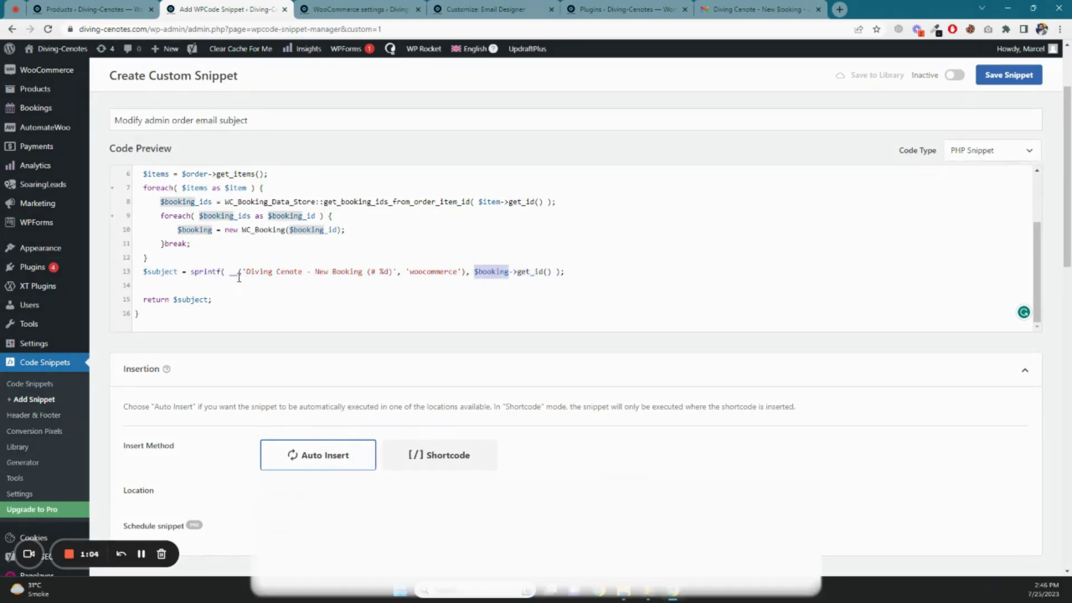
pyautogui.doubleClick(190, 300)
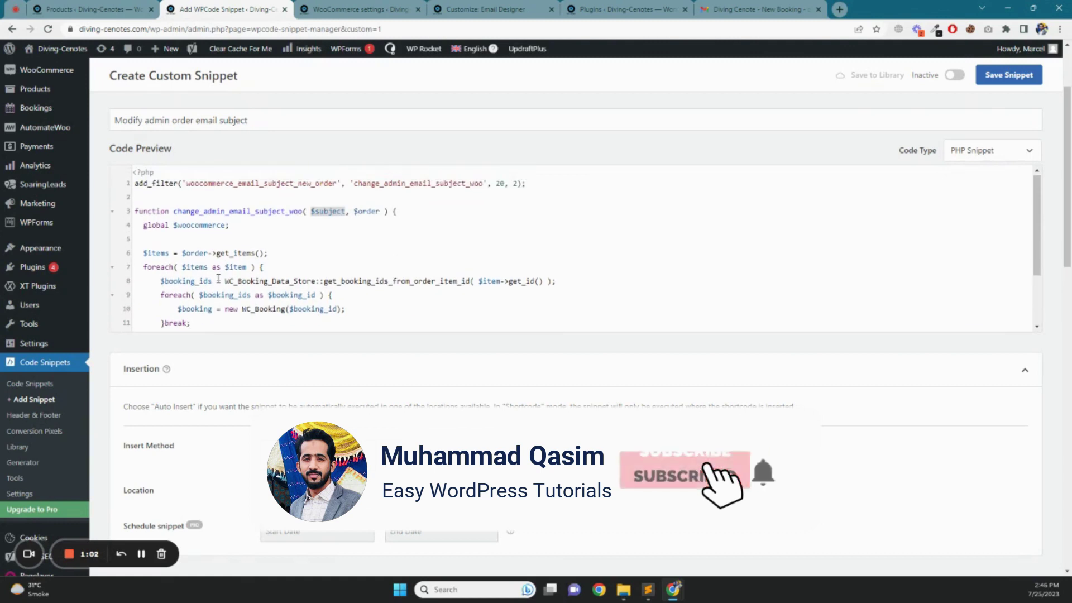
pyautogui.scroll(-2, 724, 228)
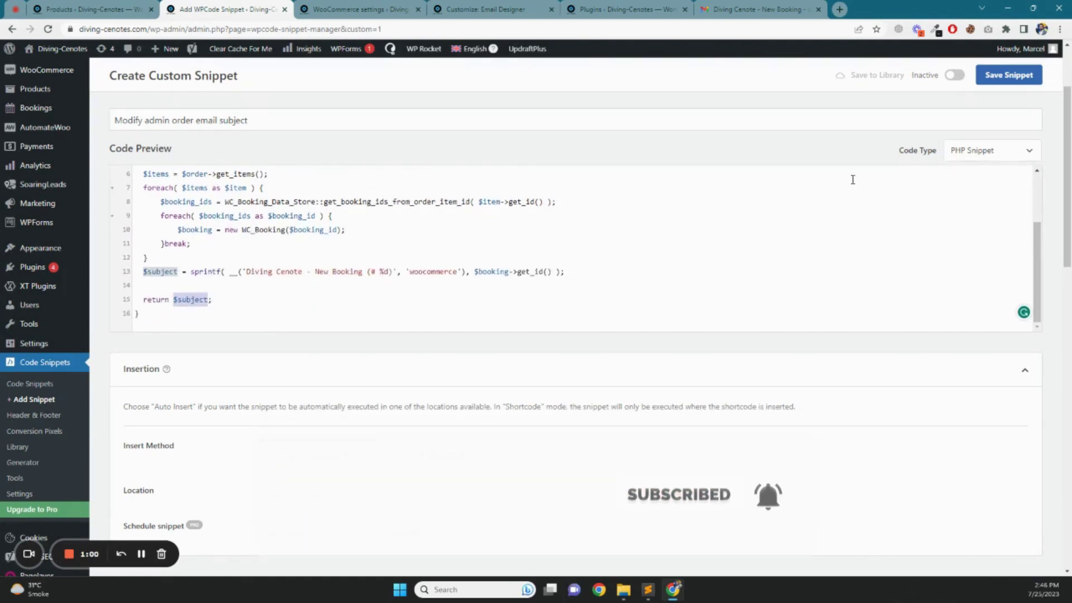
# - Activate the "Modify admin order email subject" snippet and save it
pyautogui.scroll(1, 838, 184)
pyautogui.click(956, 87)
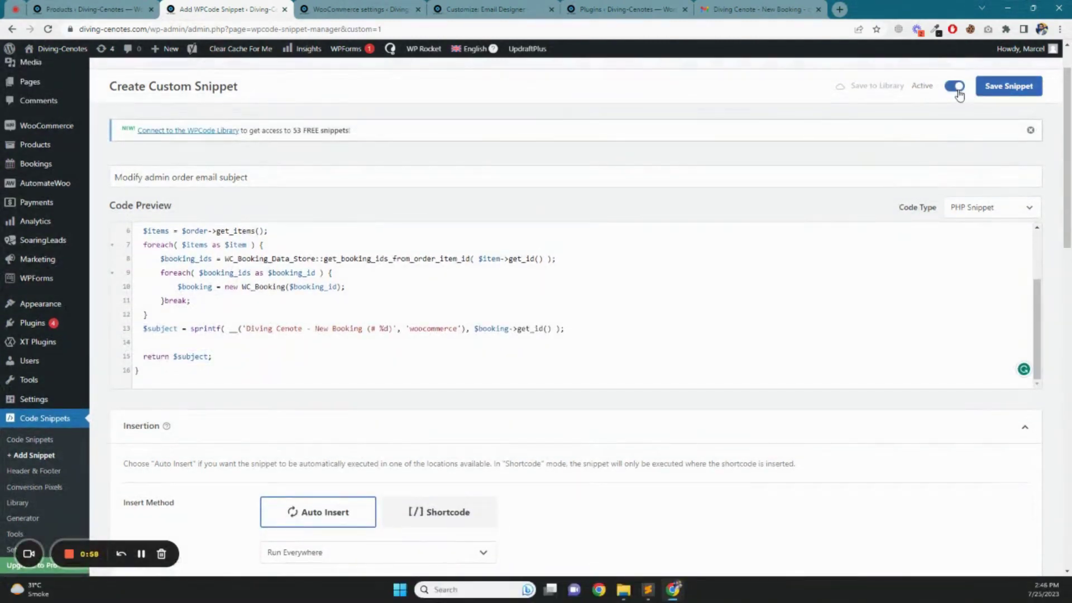
pyautogui.click(1013, 93)
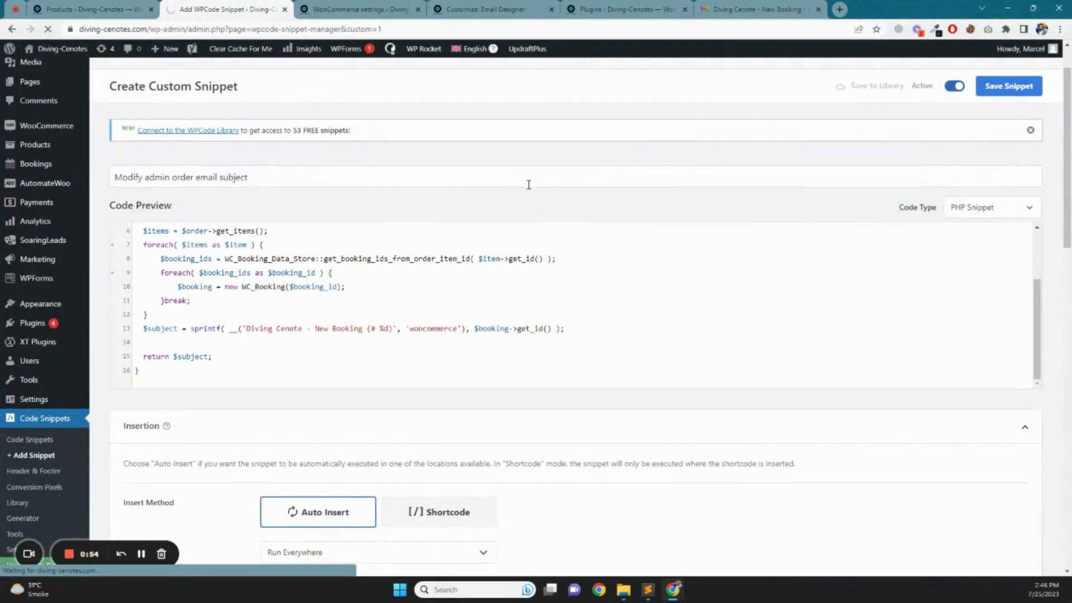
pyautogui.scroll(3, 311, 311)
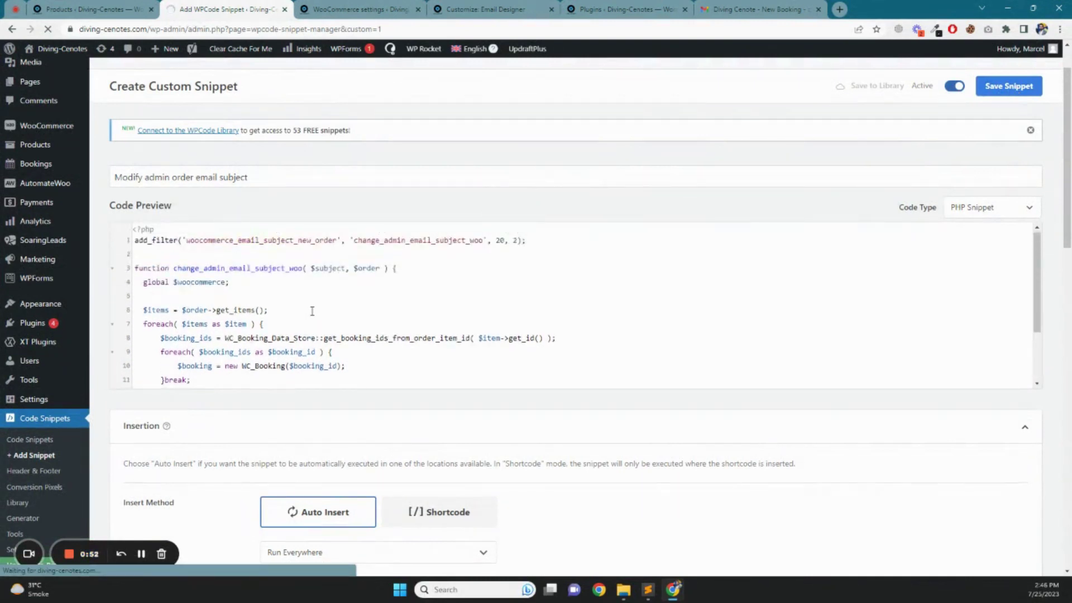
pyautogui.scroll(-5, 311, 307)
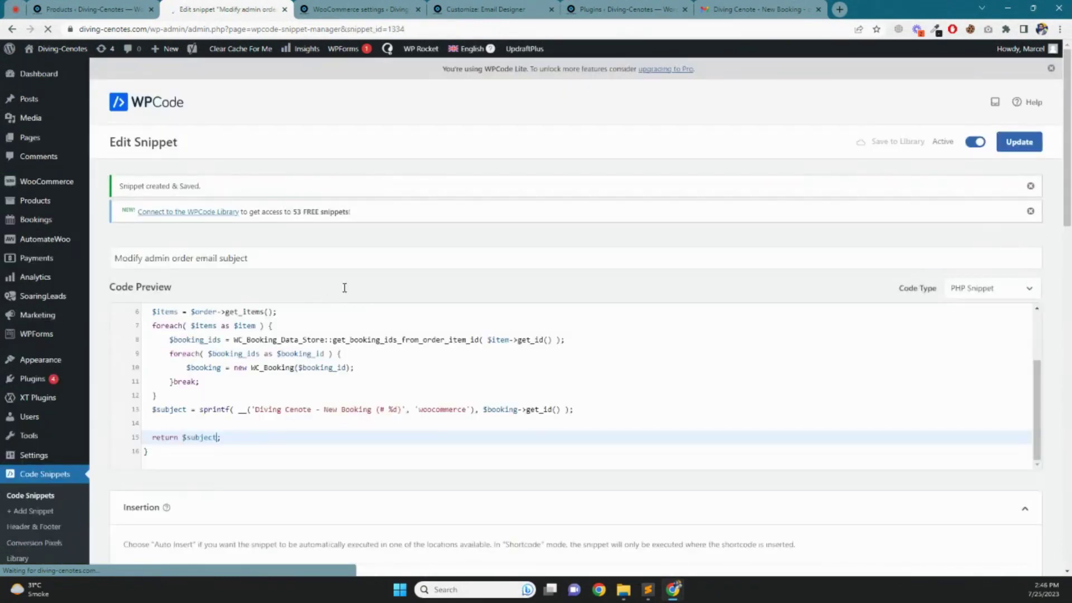
# - Switch to the WooCommerce Email Designer, check the preview email recipient, and save the email settings
pyautogui.click(469, 11)
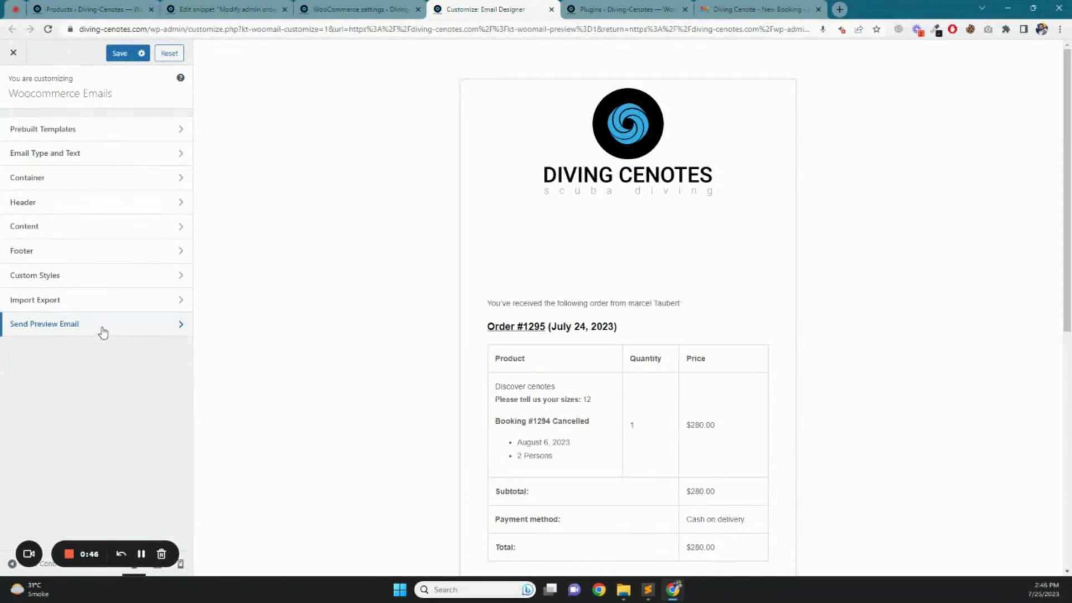
pyautogui.click(103, 332)
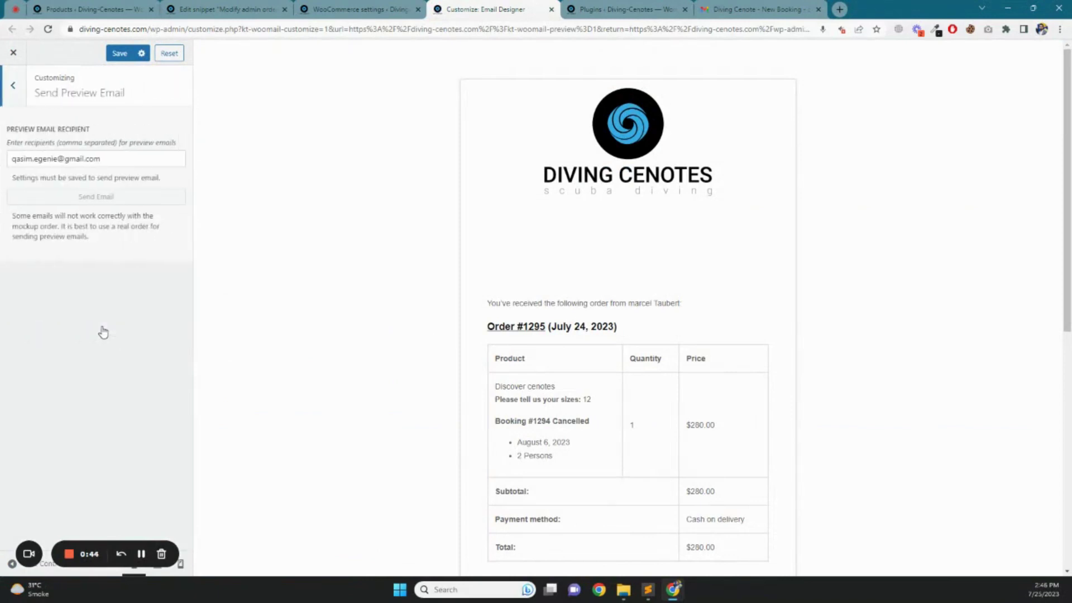
pyautogui.click(110, 160)
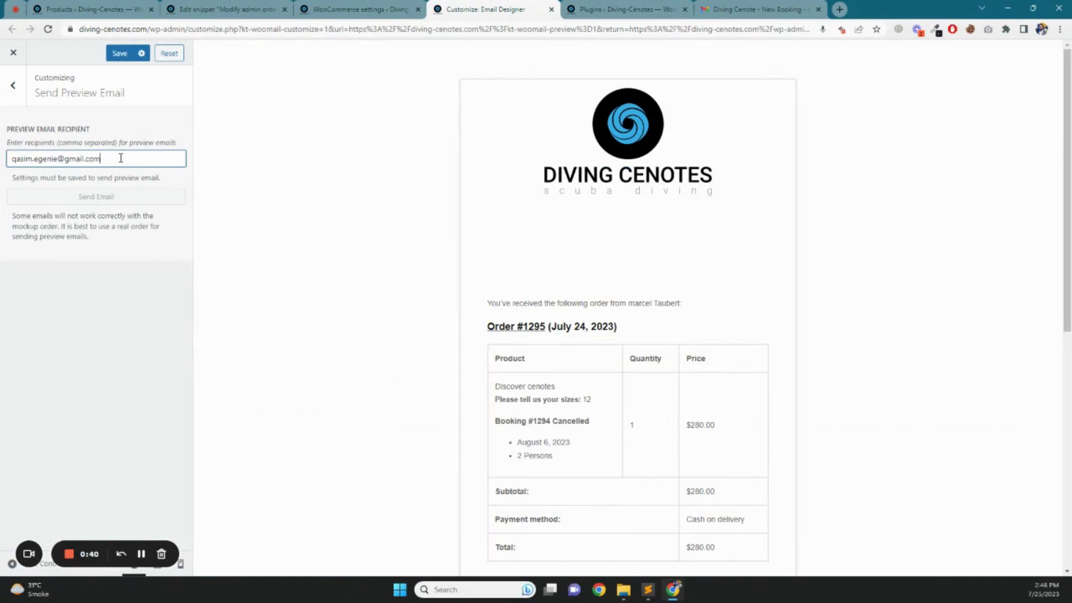
pyautogui.click(17, 91)
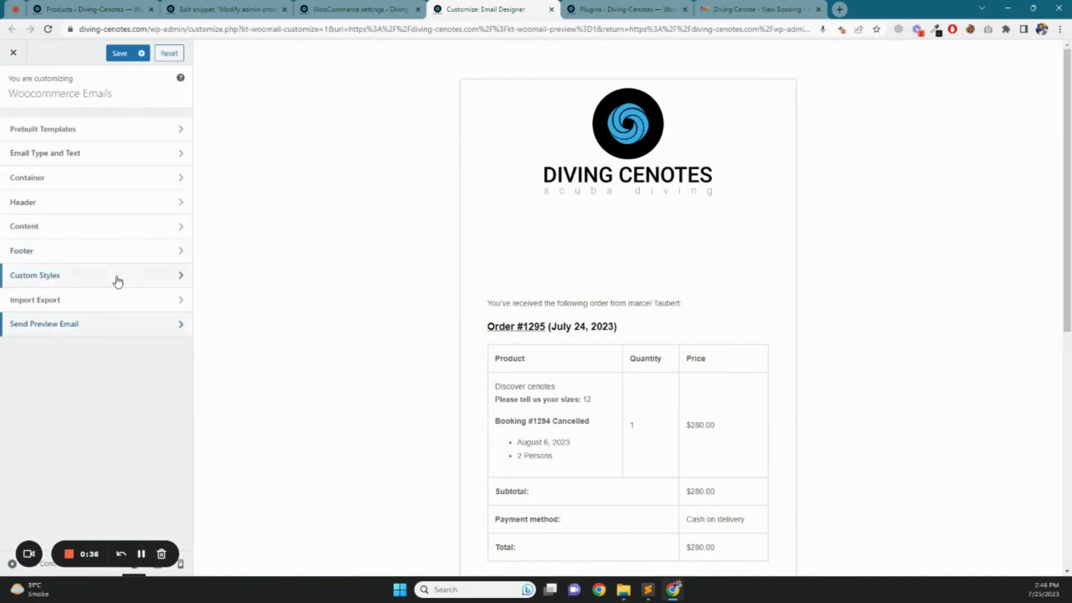
pyautogui.click(124, 57)
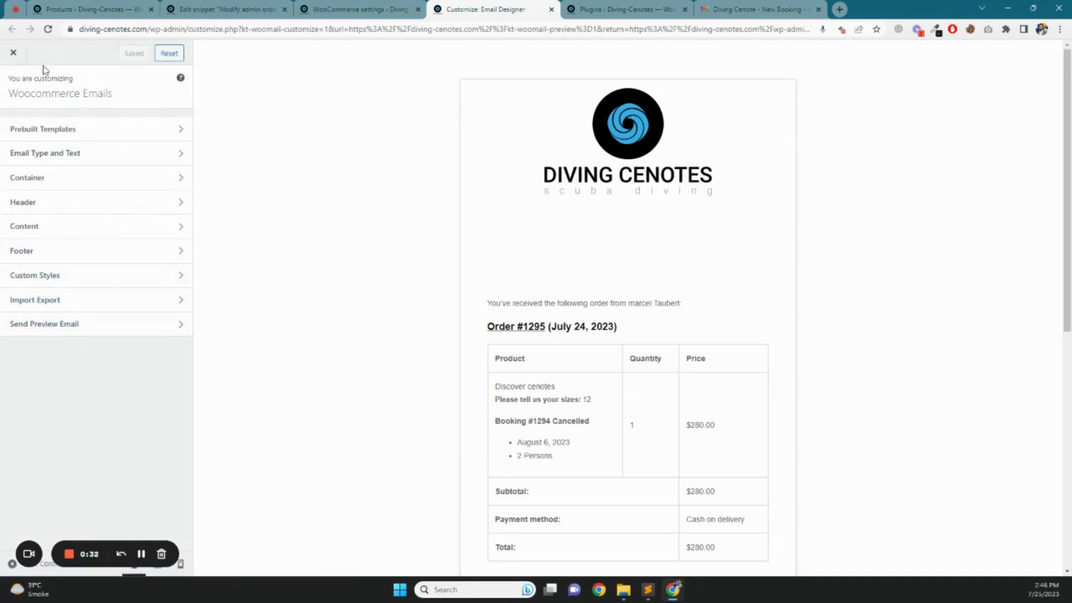
# - Send a preview of the new order email to the existing recipient address and confirm sending
pyautogui.click(80, 333)
pyautogui.click(107, 159)
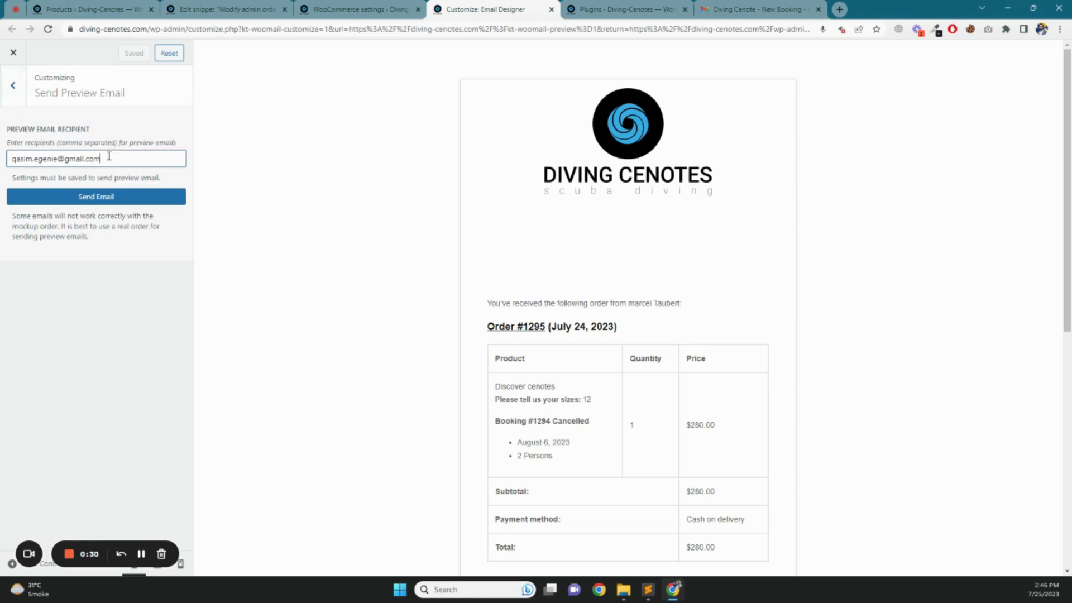
pyautogui.click(104, 199)
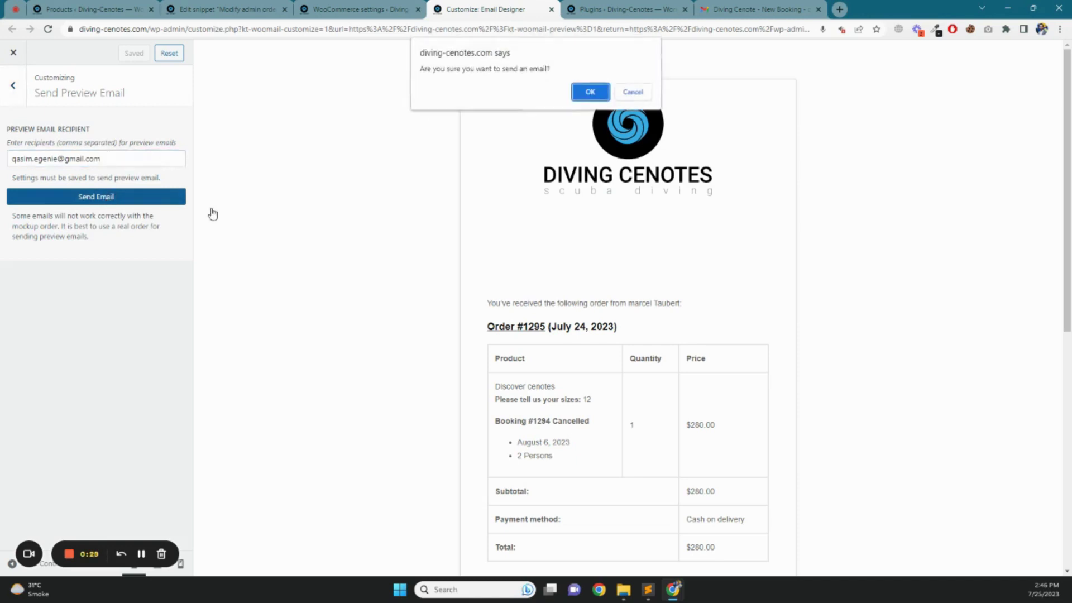
pyautogui.click(590, 91)
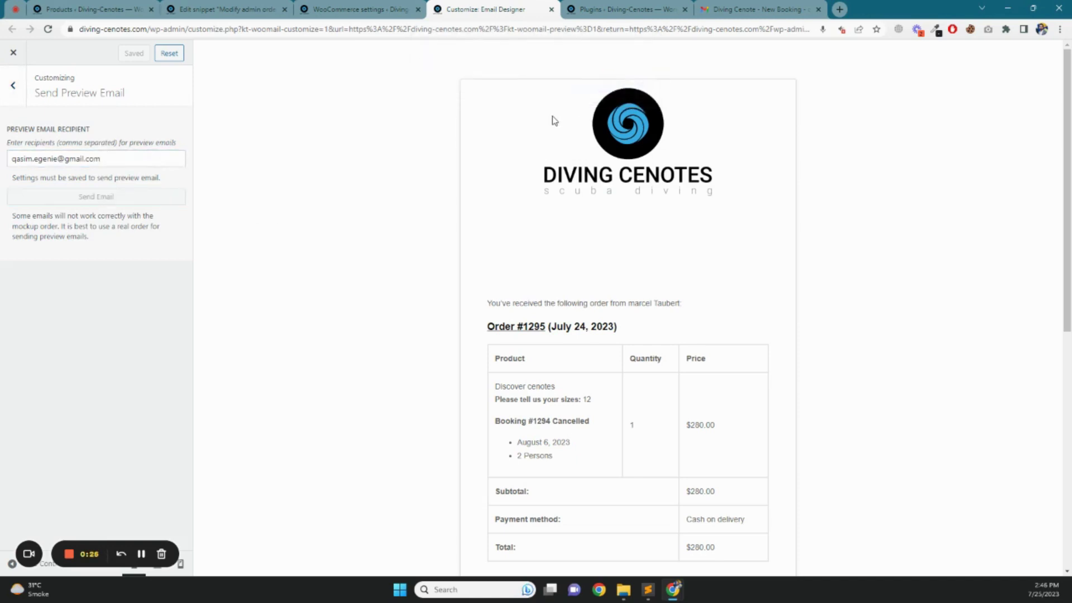
pyautogui.click(631, 91)
# - Switch to Gmail and open the newest New Booking email from Diving Cenotes in the inbox
pyautogui.click(776, 7)
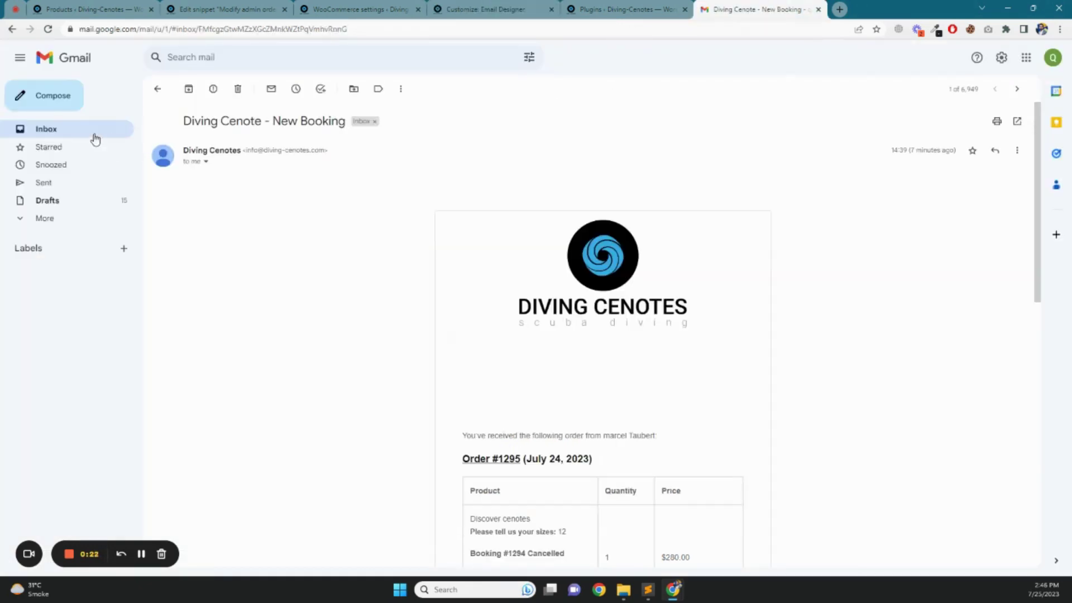
pyautogui.click(70, 134)
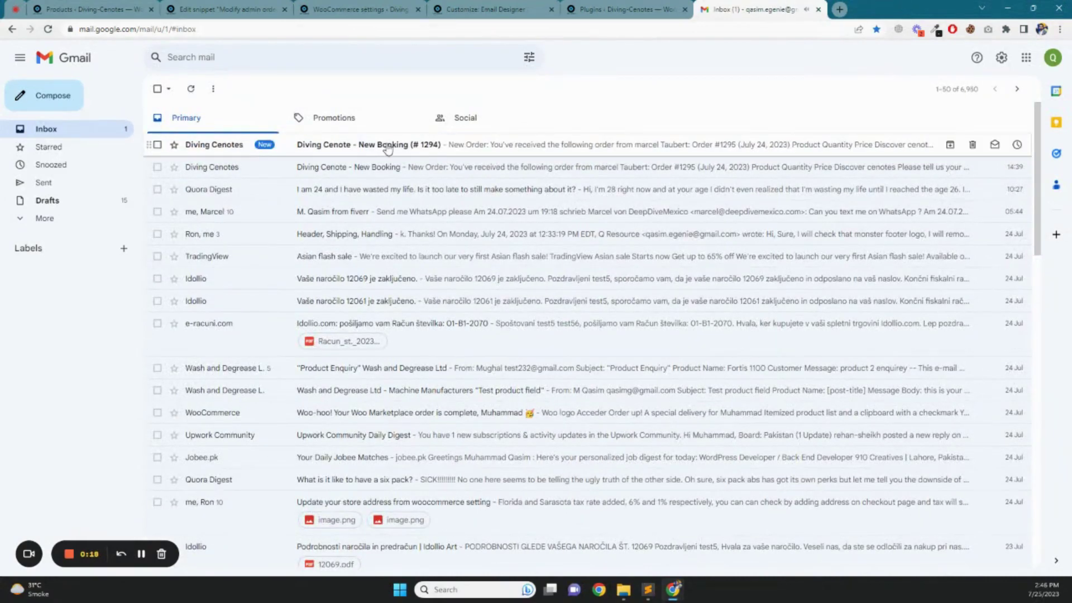
pyautogui.click(426, 151)
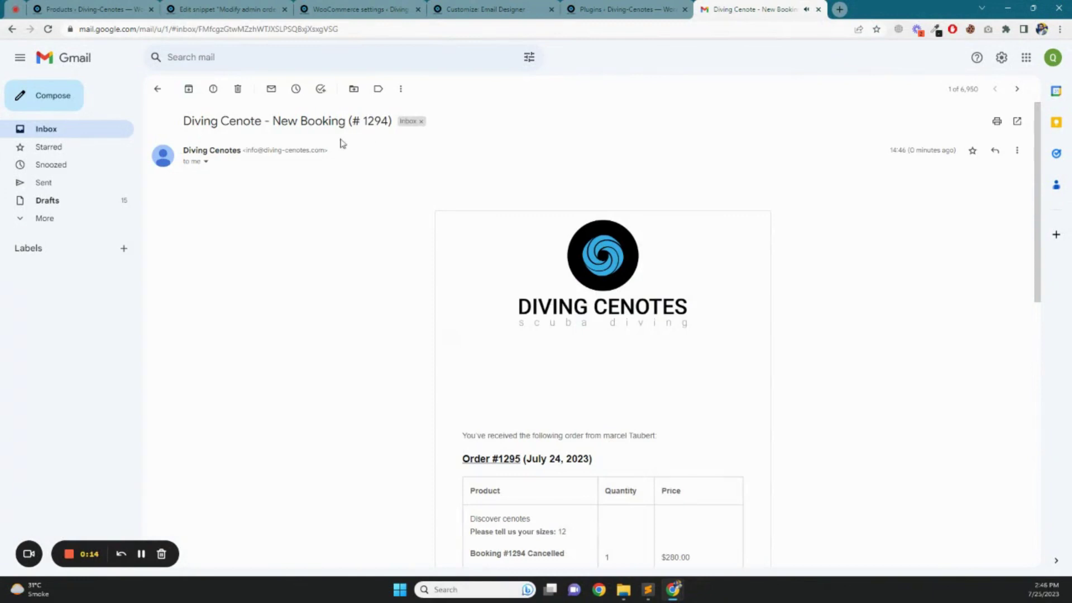
# - Compare the booking ID in the email's subject with the booking number in the order table of the message
pyautogui.moveTo(392, 121); pyautogui.dragTo(209, 120)
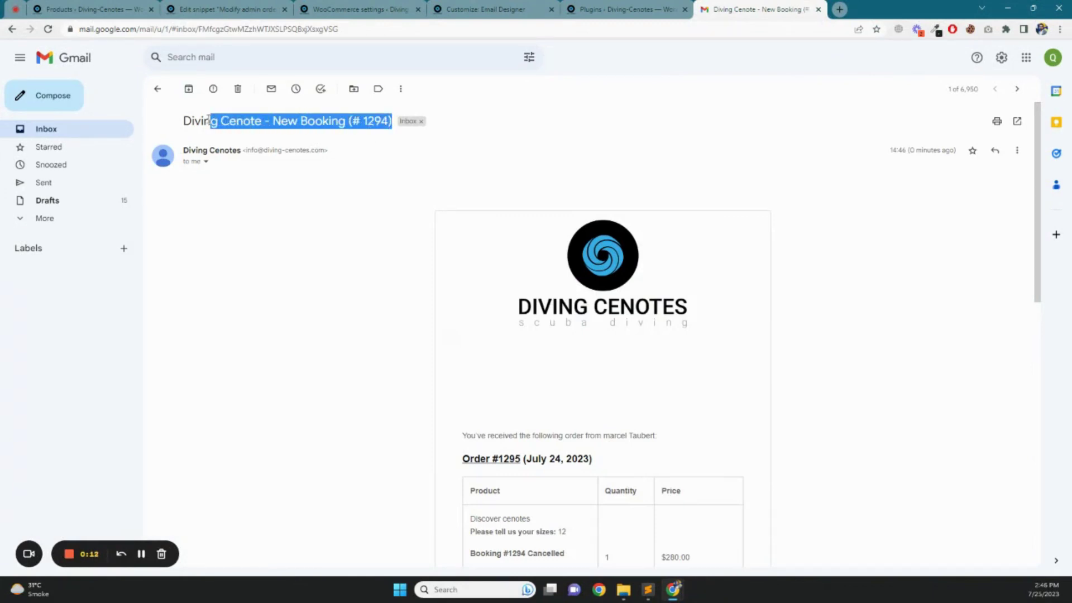
pyautogui.click(337, 148)
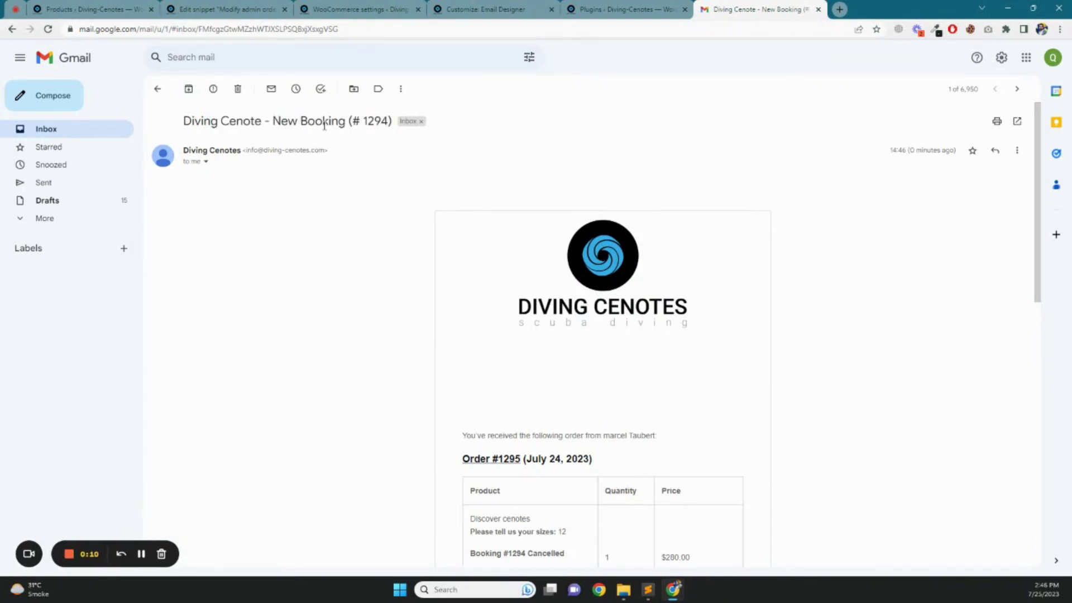
pyautogui.doubleClick(383, 121)
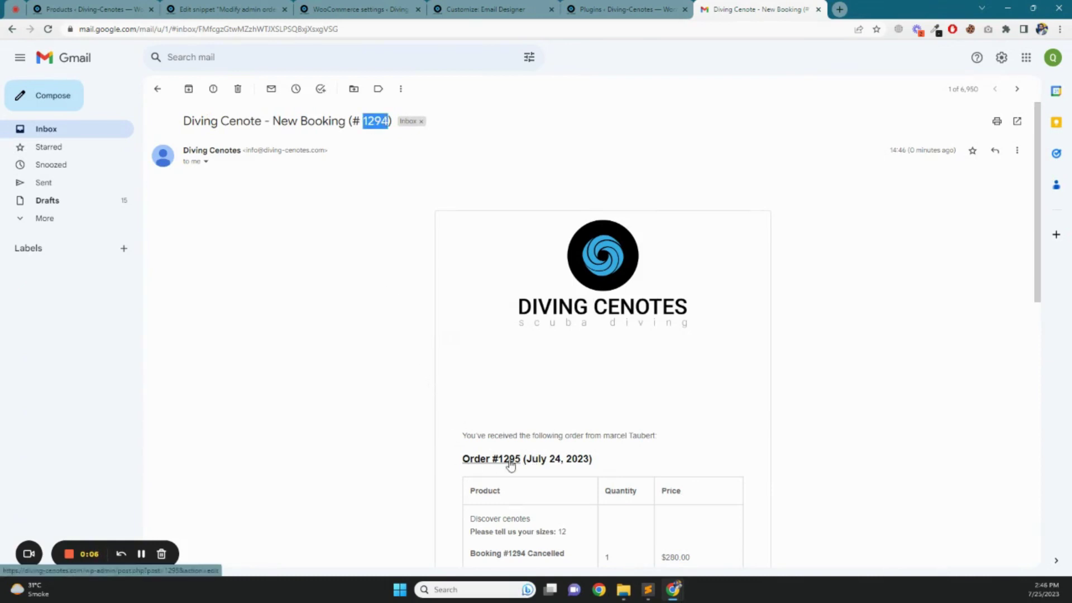
pyautogui.scroll(-3, 509, 462)
pyautogui.moveTo(526, 386); pyautogui.dragTo(511, 384)
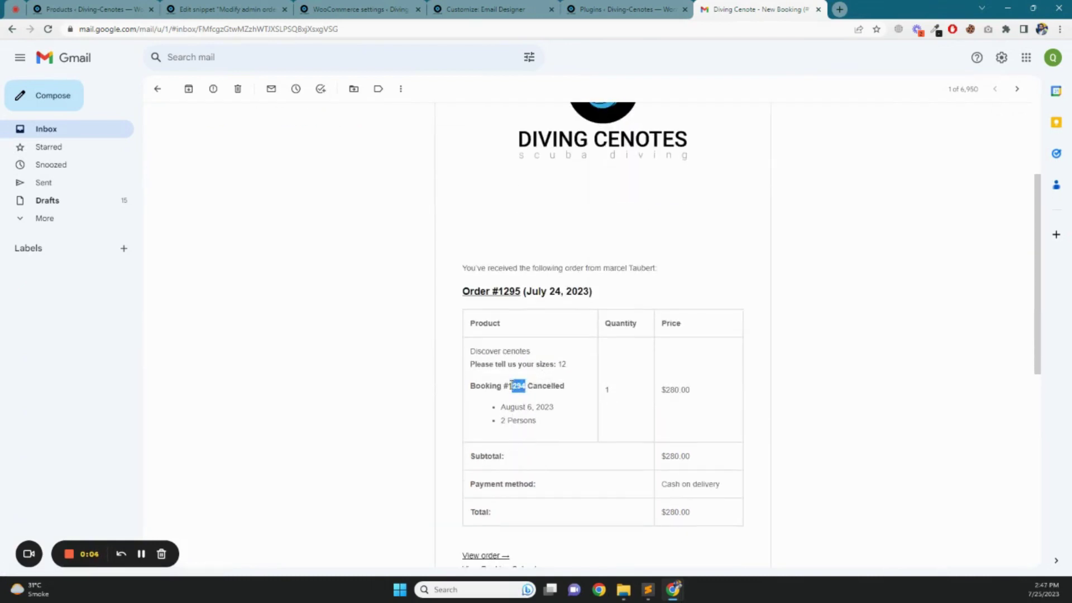
pyautogui.scroll(3, 506, 385)
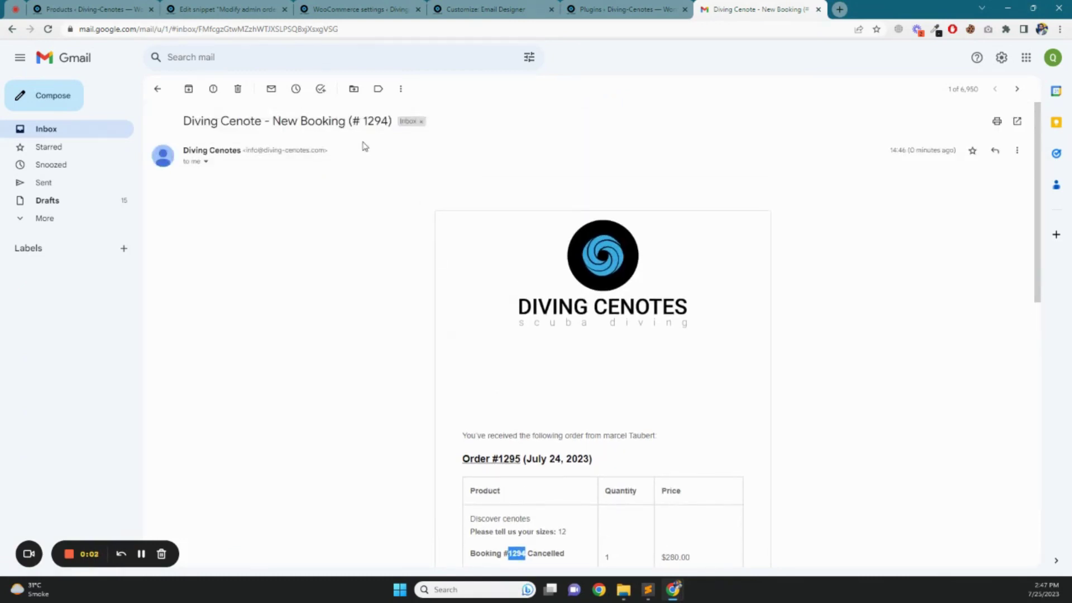